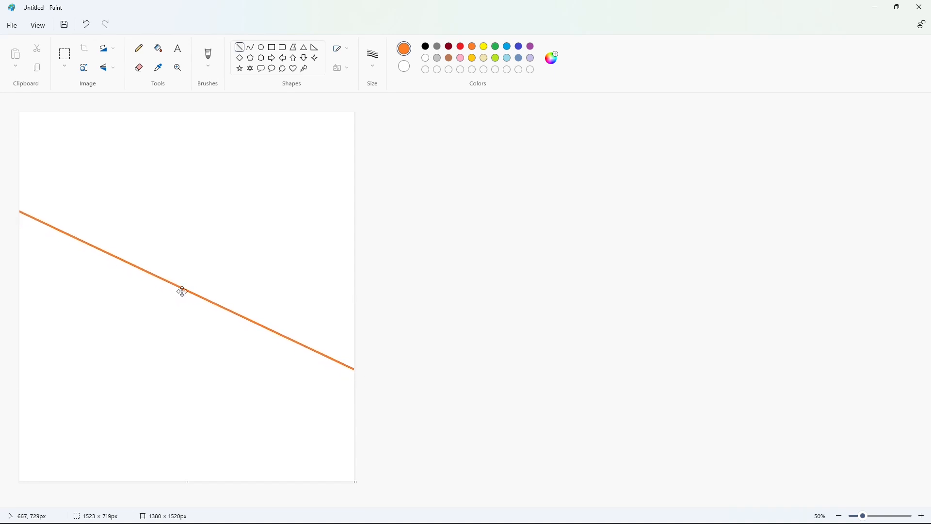
Step: Fill the area below the diagonal line with orange and place a roughly parallel gold line across the white area above it
click(158, 48)
click(147, 375)
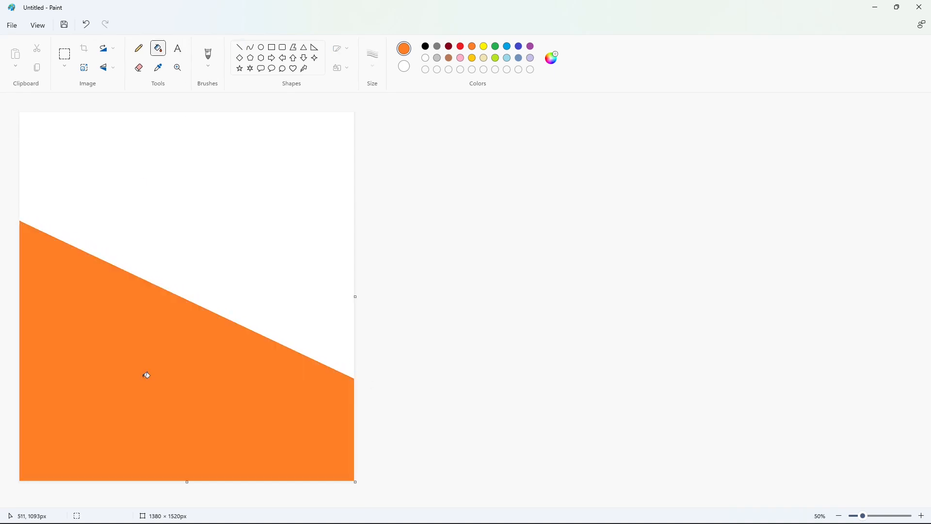
click(471, 57)
click(299, 195)
key(ctrl+z)
click(240, 47)
mouse_move(160, 202)
mouse_down()
mouse_move(1, 122)
mouse_move(379, 312)
mouse_up()
drag(242, 243, 238, 252)
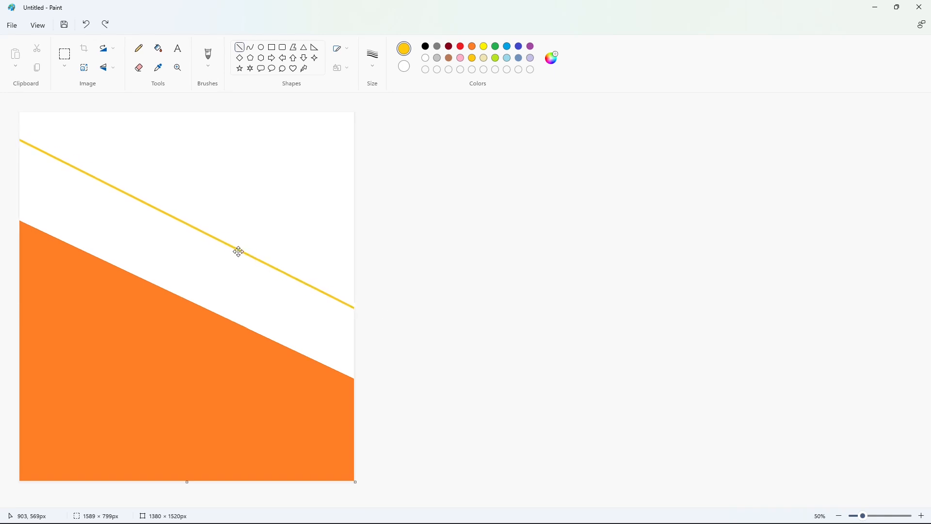
Step: Fill the band between the diagonals with gold and the area above it with yellow
click(158, 48)
click(271, 300)
click(484, 46)
click(339, 208)
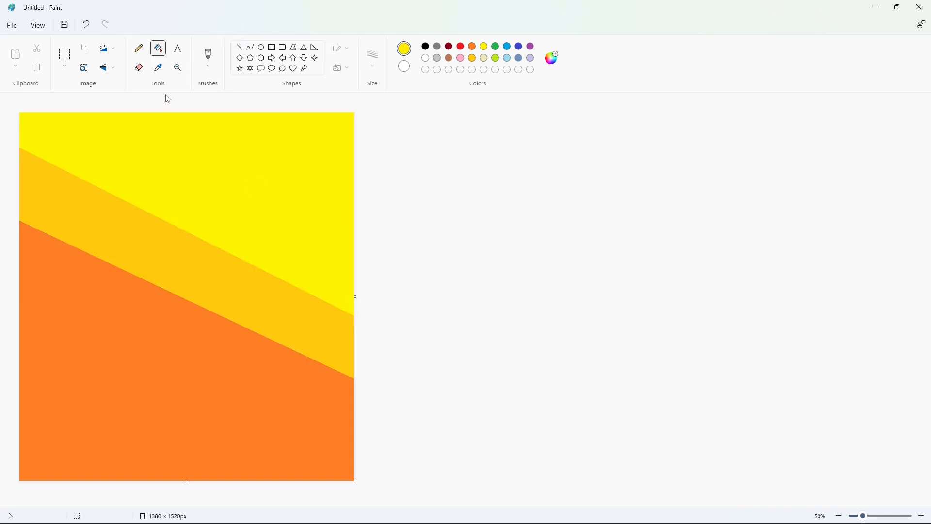
Step: Shrink the image horizontally to 1 percent twice in a row, keeping the vertical scale at 100 percent
click(37, 25)
click(27, 28)
click(83, 67)
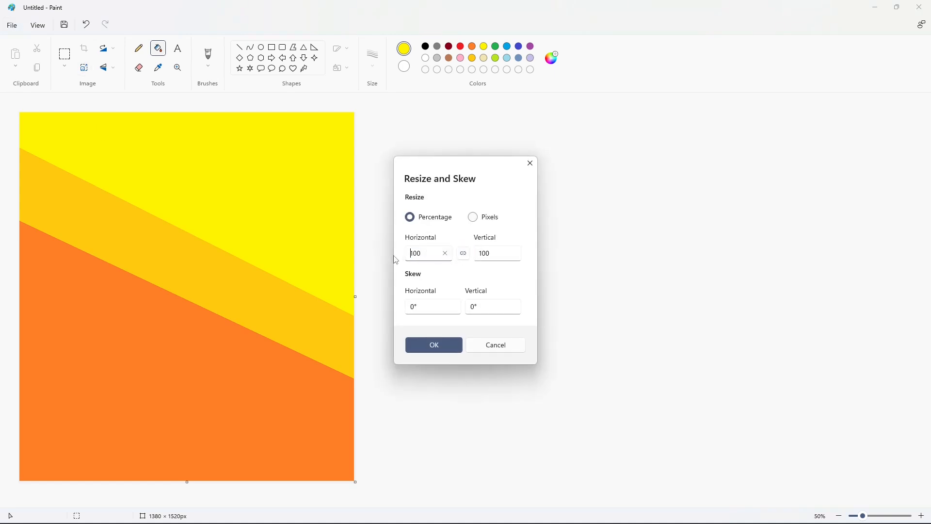
click(445, 253)
text(1)
click(439, 345)
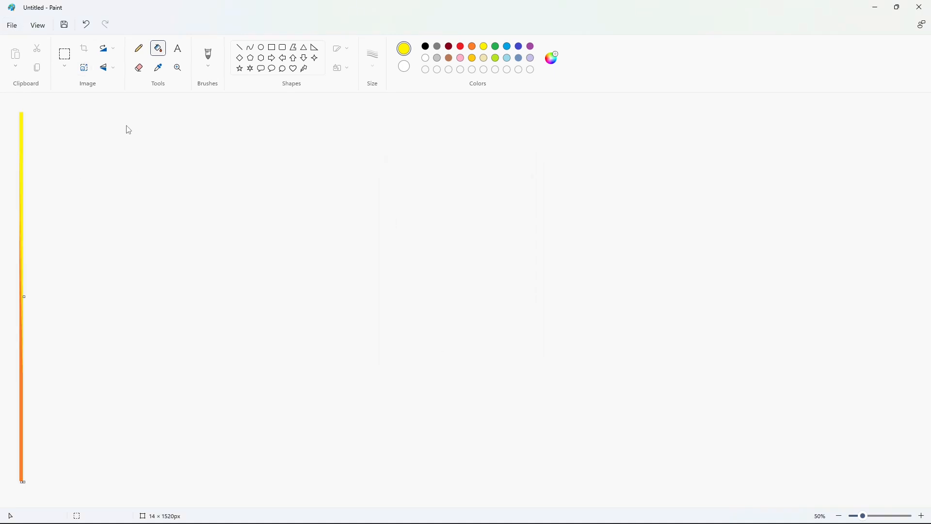
click(84, 68)
double_click(425, 253)
key(BackSpace)
text(1)
click(438, 343)
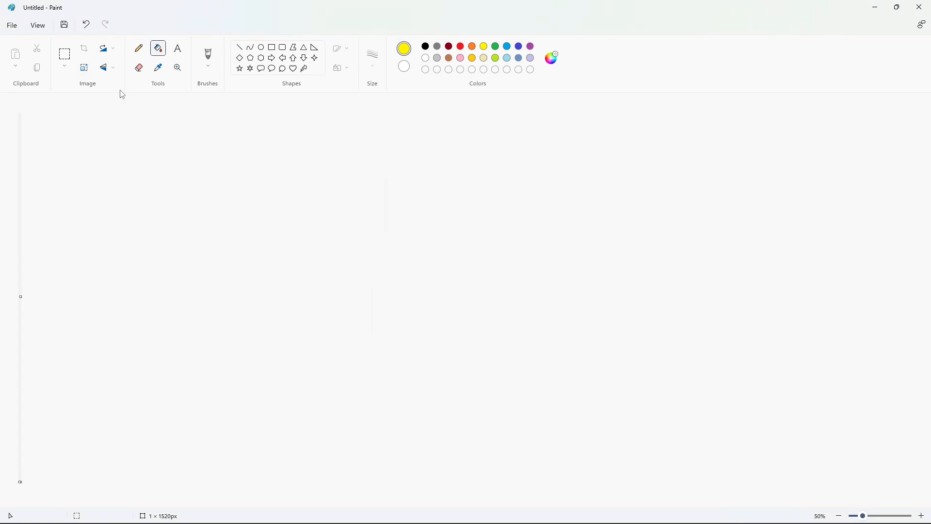
Step: Resize the one-pixel-wide strip to 500 percent horizontally and flip it horizontally
click(84, 68)
double_click(429, 253)
key(BackSpace)
text(500)
click(433, 345)
click(111, 72)
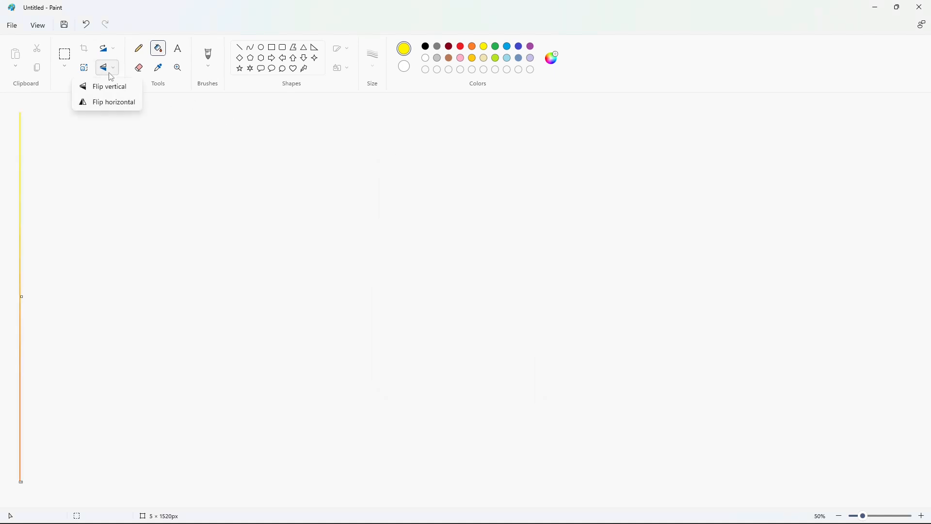
click(112, 103)
Step: Enlarge the flipped strip's width to 500 percent twice in a row, leaving the vertical scale at 100 percent
click(84, 67)
double_click(429, 253)
key(BackSpace)
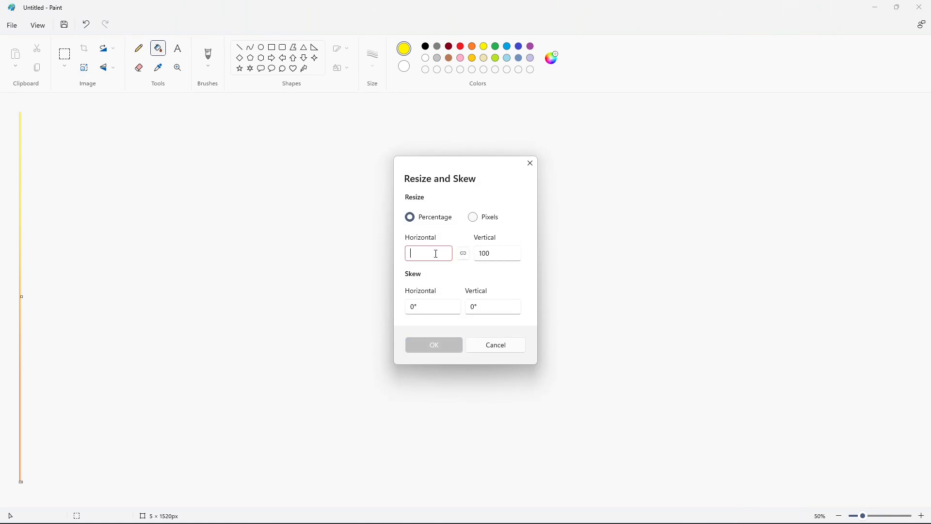
text(500)
click(434, 344)
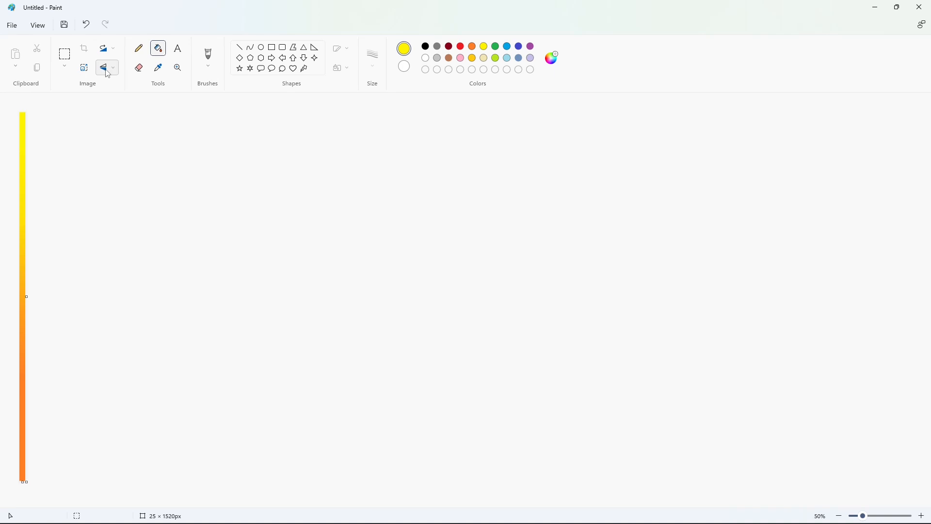
click(84, 68)
double_click(446, 252)
key(BackSpace)
text(500)
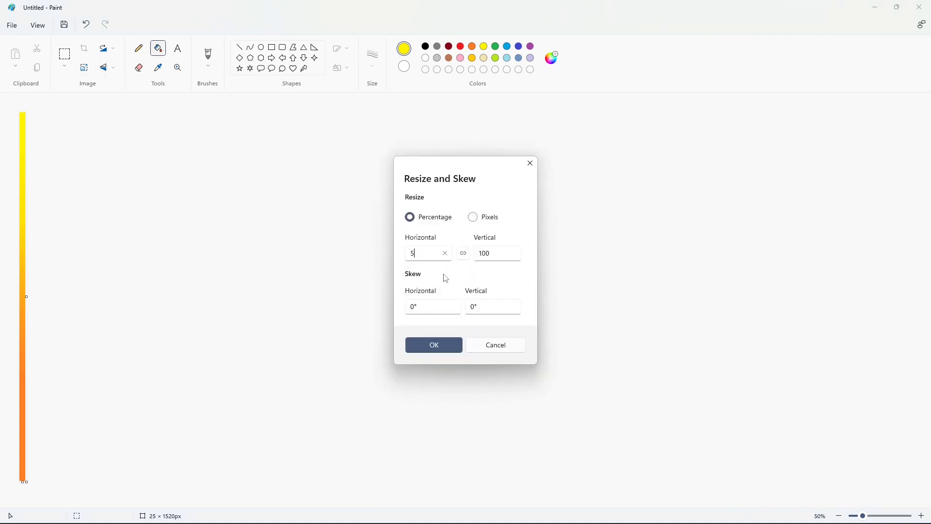
click(434, 344)
Step: Try resizing the gradient strip to 500 percent horizontally and undo it
click(86, 69)
double_click(437, 252)
key(BackSpace)
text(500)
click(434, 345)
key(ctrl+z)
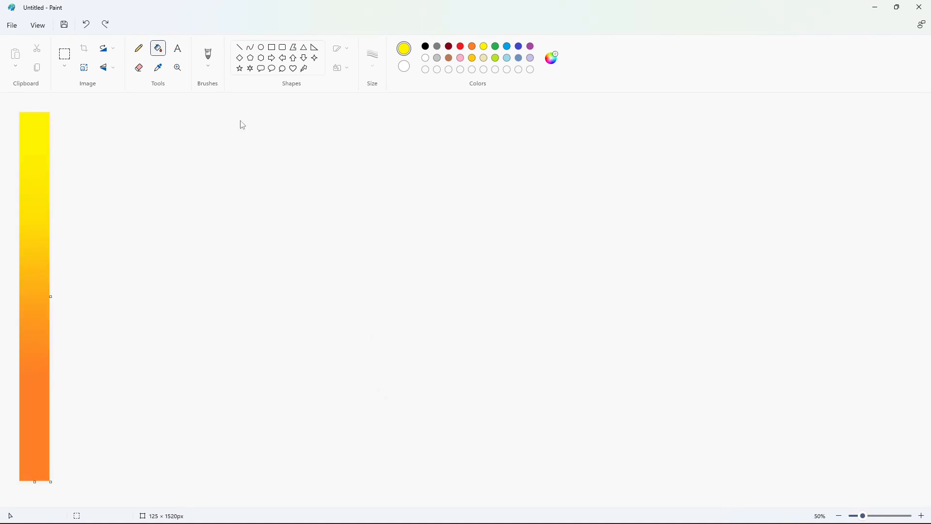
Step: Widen the gradient to 500 percent horizontally two more times to form a broad yellow-to-orange image
click(86, 69)
double_click(437, 253)
key(BackSpace)
text(500)
click(435, 345)
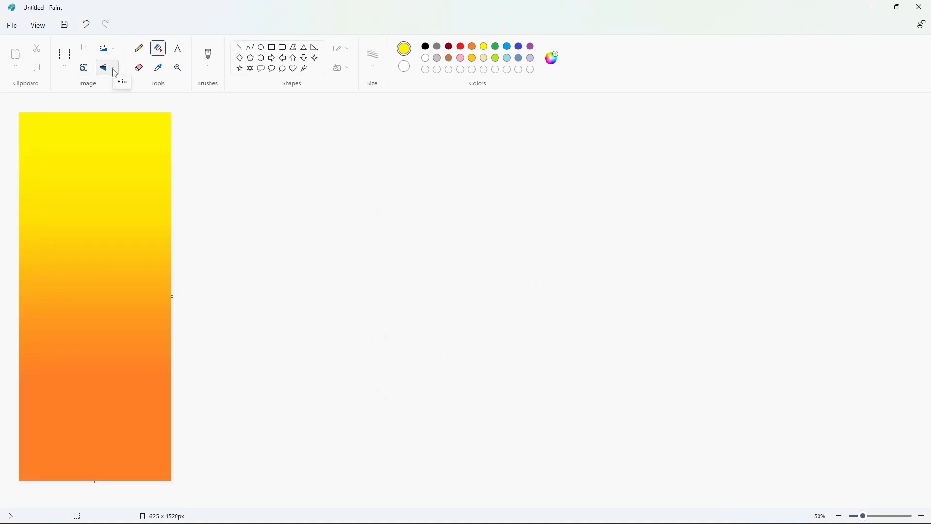
click(85, 68)
double_click(439, 253)
text(500)
click(443, 340)
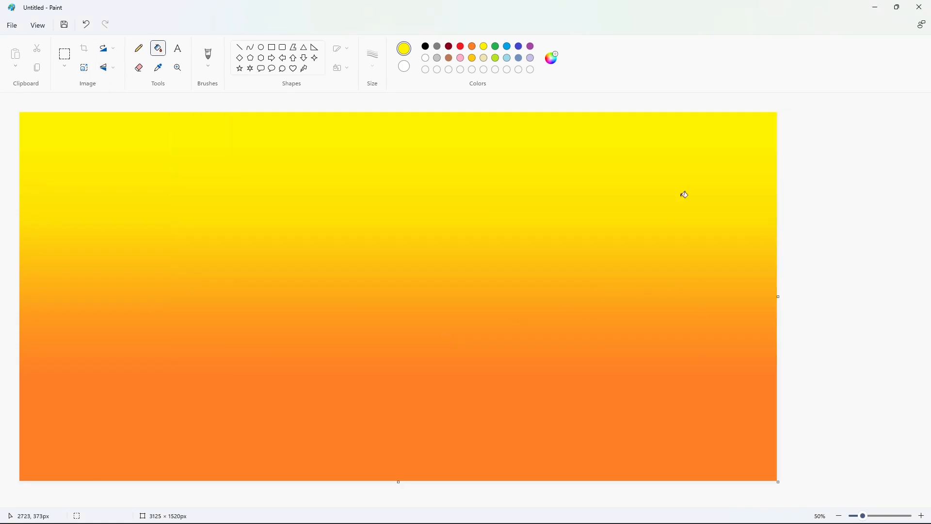
Step: Select the whole yellow-to-orange gradient and copy it
click(64, 53)
drag(23, 117, 601, 441)
drag(767, 474, 777, 478)
key(ctrl+c)
Step: Undo the gradient edits back to the blank canvas and widen the canvas to about 3670 px
click(816, 450)
key(ctrl+z)
key(ctrl+z)
key(ctrl+z)
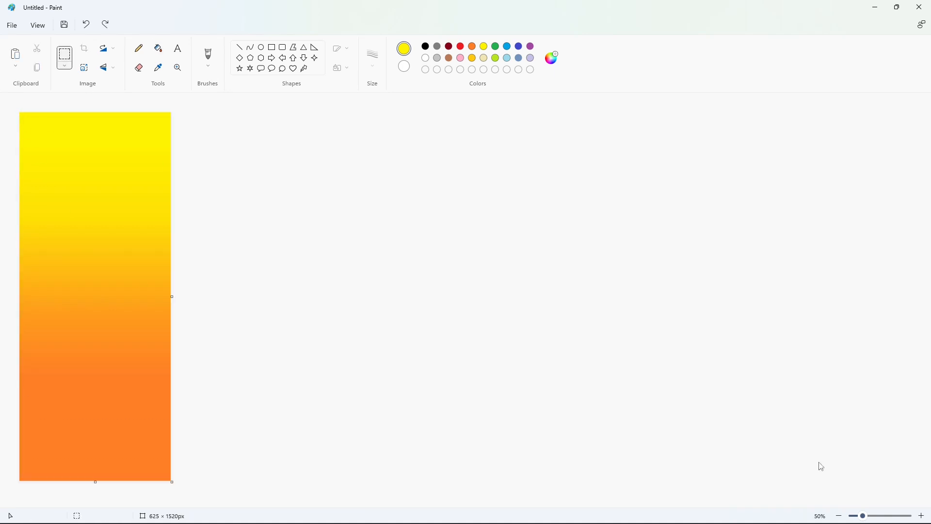
key(ctrl+z)
drag(356, 296, 910, 340)
Step: Try pasting the gradient onto the canvas and flipping it vertically, and undo it
key(ctrl+v)
click(111, 70)
click(109, 84)
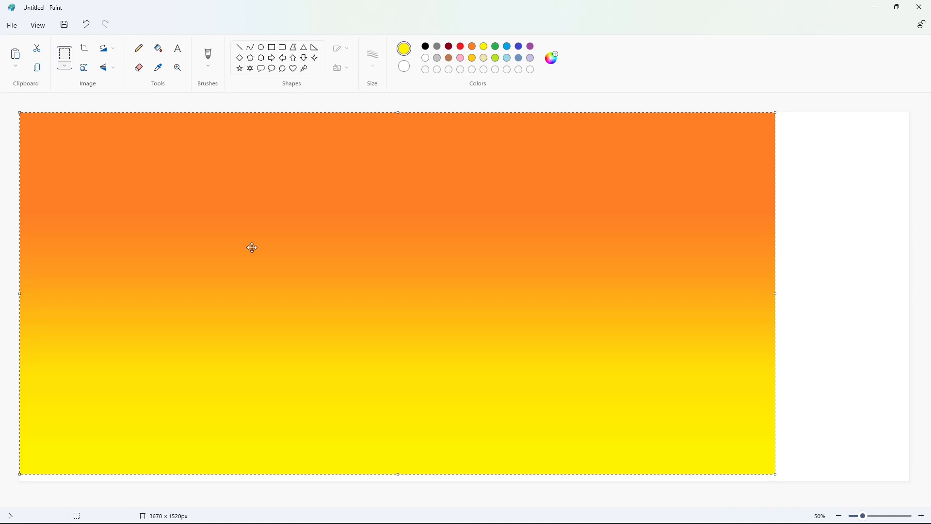
drag(316, 321, 321, 325)
key(ctrl+z)
Step: Extend the blank canvas to about 7388 px wide
click(840, 516)
drag(465, 203, 917, 260)
click(924, 516)
Step: Paste the copied gradient, flip it vertically and place it at the far right end of the canvas
drag(470, 503, 919, 503)
key(ctrl+v)
click(107, 68)
click(94, 87)
drag(310, 294, 423, 286)
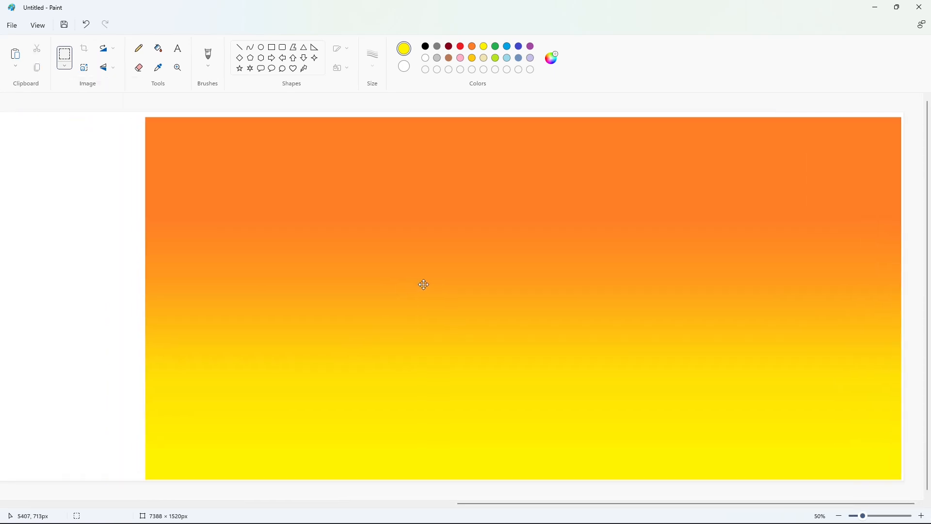
click(86, 182)
Step: Draw the top edge and the long slanted left side of a block letter F with black straight lines
drag(705, 505, 156, 502)
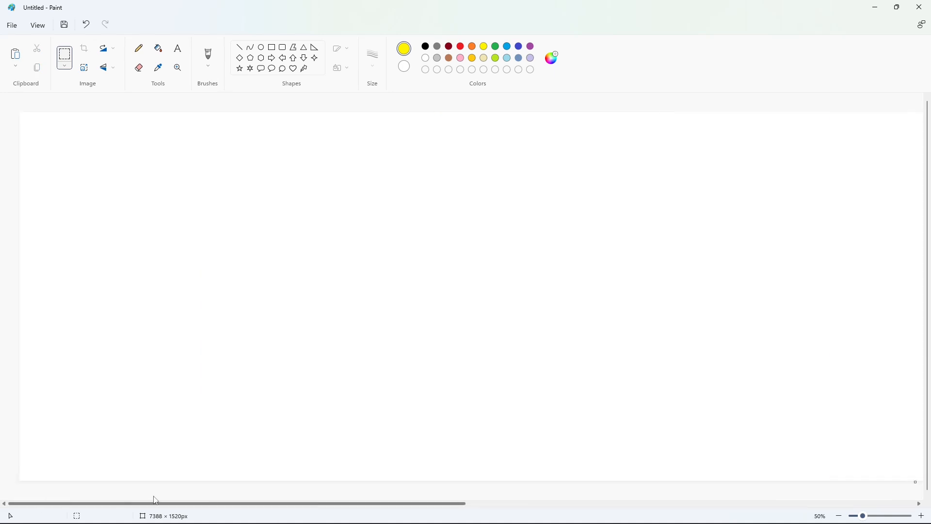
click(239, 47)
click(426, 47)
mouse_move(409, 130)
mouse_down()
mouse_move(304, 162)
mouse_move(341, 263)
mouse_up()
click(413, 146)
click(413, 156)
click(376, 217)
key(ctrl+z)
drag(306, 161, 363, 329)
click(405, 291)
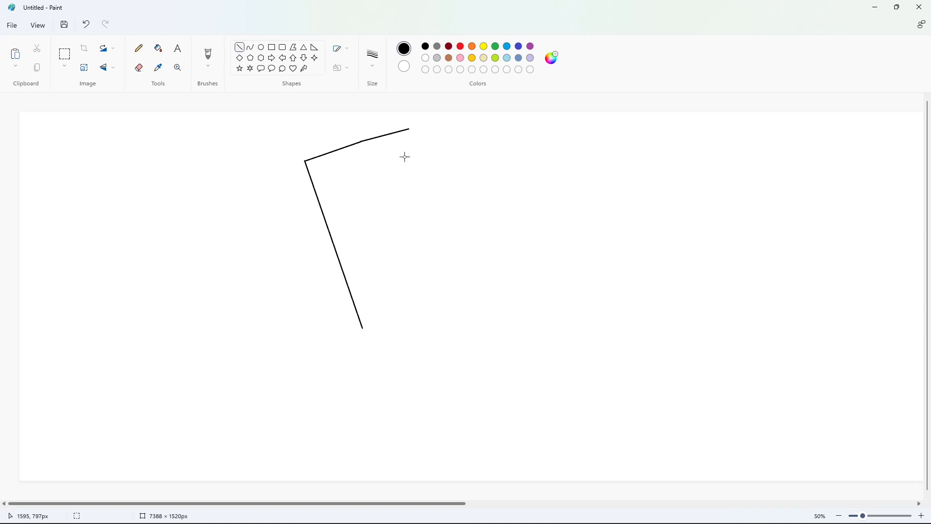
Step: Close the F outline with lines for the arm's end, its underside, the stem's right side and the base
drag(409, 129, 392, 320)
click(472, 164)
click(447, 200)
click(416, 307)
click(430, 312)
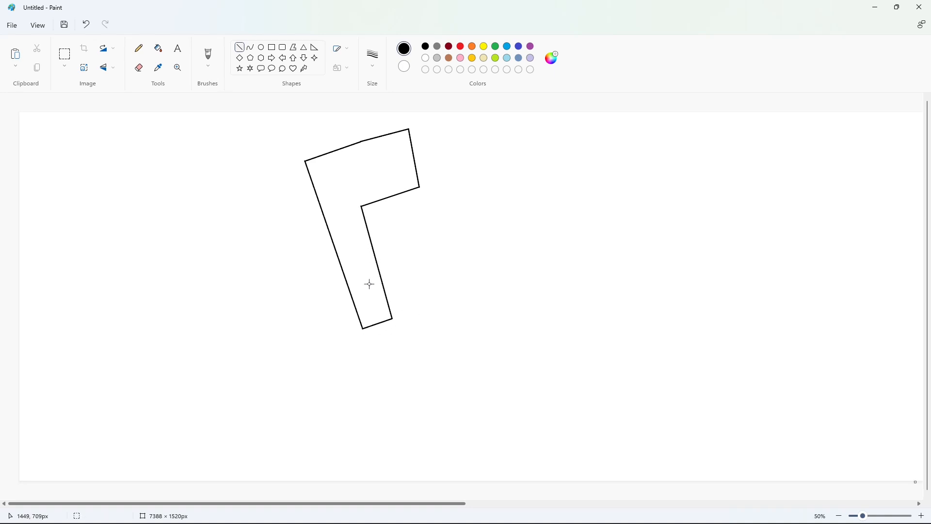
Step: Add rectangular crossbar stubs on both sides of the F's stem with straight lines
mouse_move(326, 270)
mouse_down()
mouse_move(337, 266)
mouse_move(337, 297)
mouse_move(351, 294)
mouse_up()
click(325, 272)
drag(391, 247, 383, 280)
Step: Break the stem edges inside the F's crossbar from the outline by drawing short white lines at the stub corners
click(921, 516)
drag(231, 504, 337, 505)
click(430, 70)
drag(314, 192, 294, 195)
drag(324, 236, 309, 243)
drag(233, 220, 247, 214)
click(268, 216)
click(265, 216)
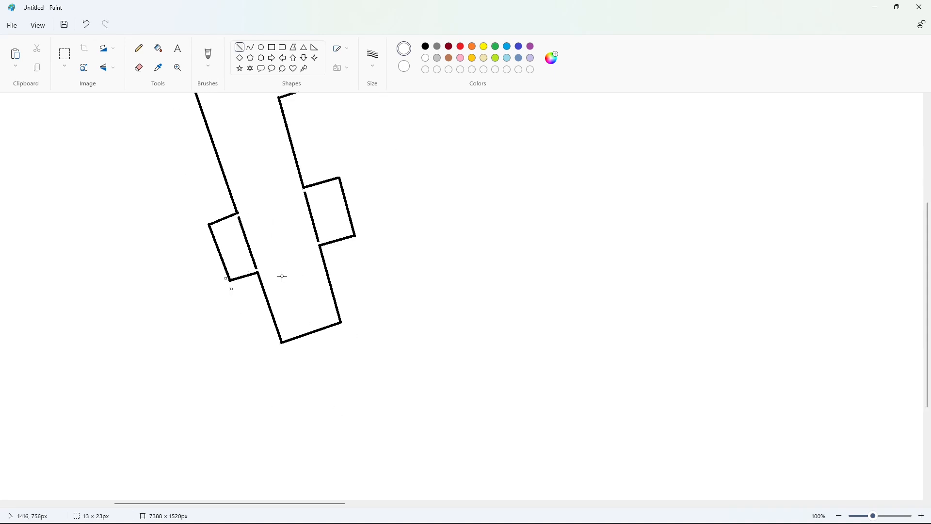
click(310, 230)
Step: Fill the two isolated stem segments inside the crossbar with white so they merge with the background
click(158, 48)
click(248, 233)
click(314, 217)
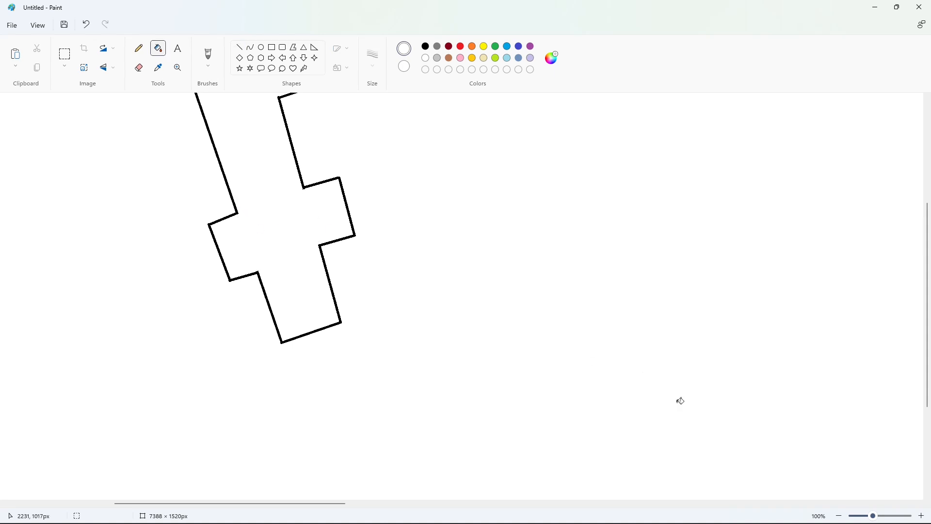
Step: Draw a black oval about 151 × 131 px beside the F's stem as the dot of an i
click(840, 516)
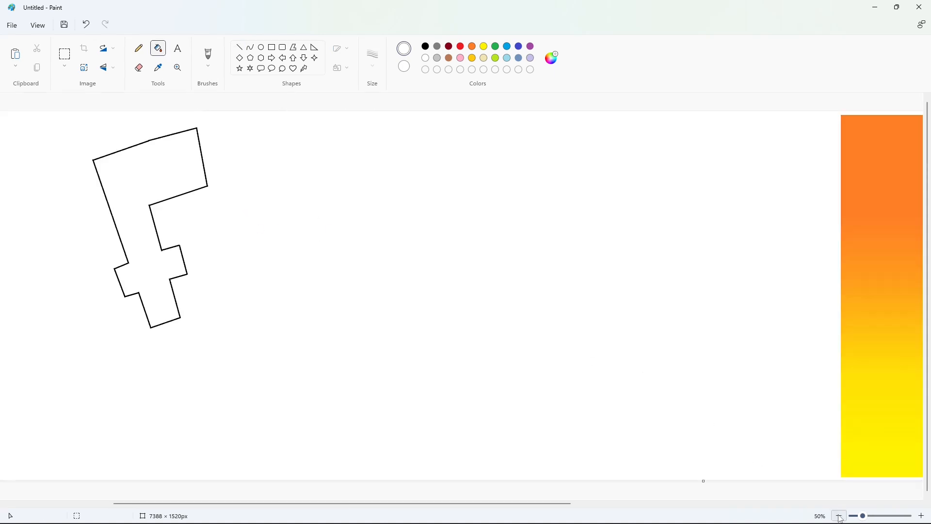
drag(501, 504, 355, 509)
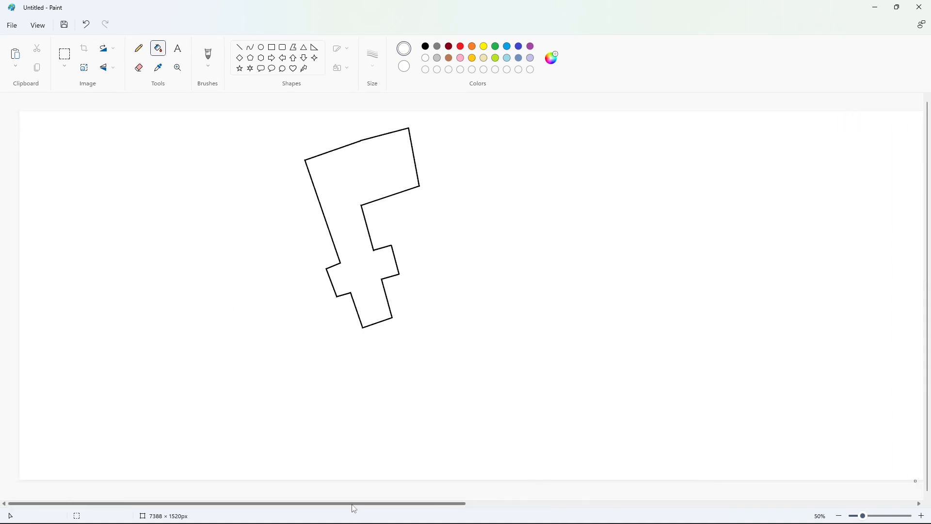
click(261, 47)
click(426, 47)
drag(405, 223, 441, 255)
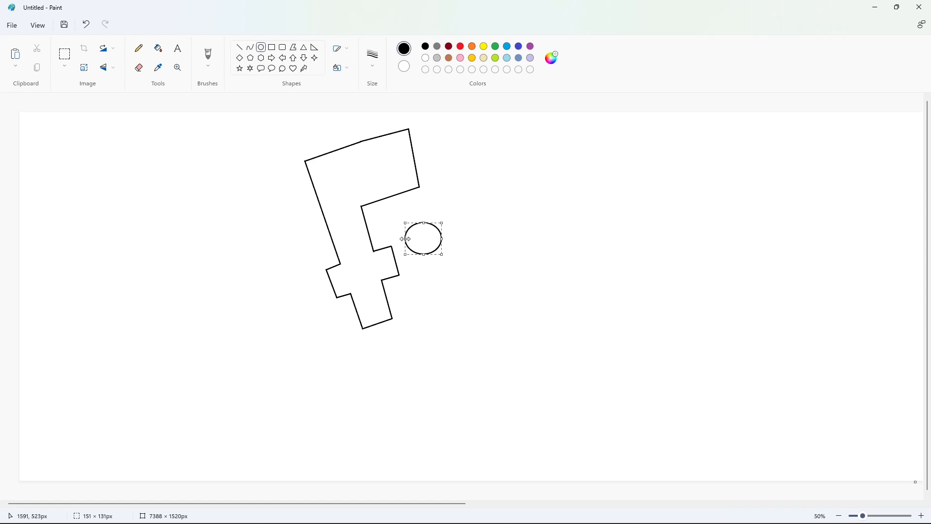
click(482, 254)
Step: Draw the four-sided body of the i below its dot with black straight lines
click(239, 47)
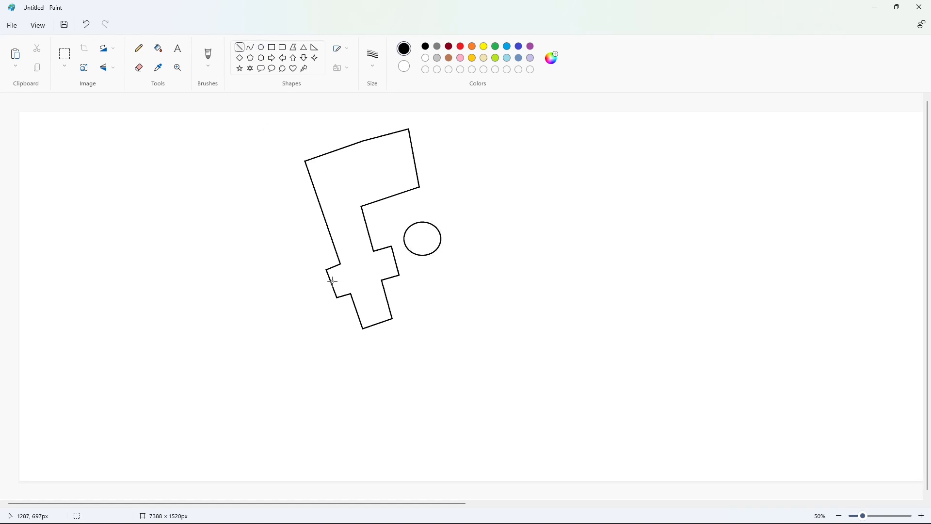
mouse_move(409, 262)
mouse_down()
mouse_move(443, 259)
mouse_move(416, 320)
mouse_up()
drag(443, 260, 443, 317)
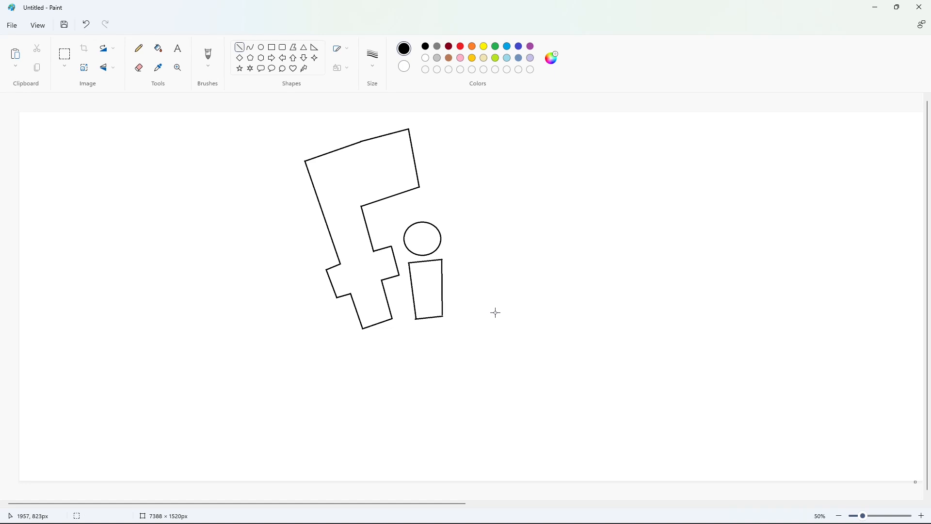
Step: Undo the bottom edge of the i's body and redraw it as a line joining both lower corners
click(856, 515)
double_click(921, 515)
scroll(667, 476, down, 2)
drag(232, 504, 340, 505)
key(ctrl+z)
drag(387, 424, 438, 416)
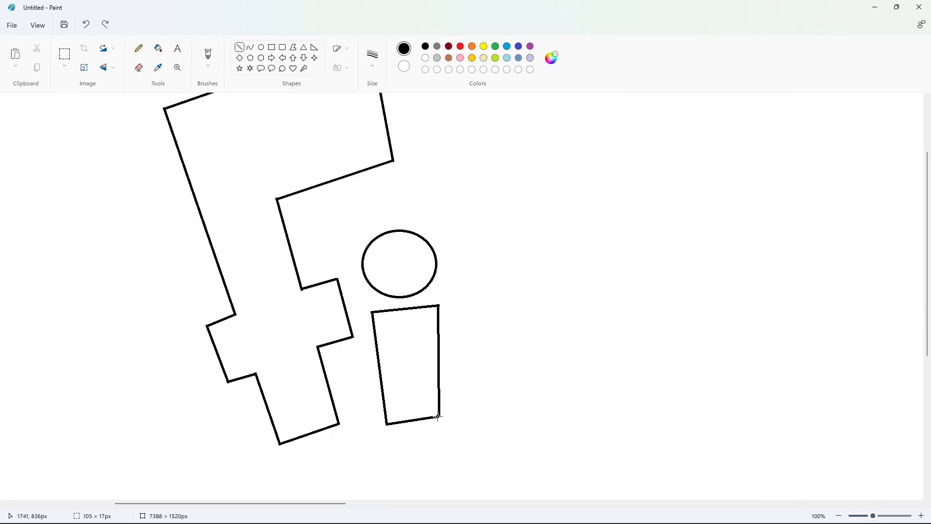
click(485, 416)
Step: Draw the upper and lower left-hand curves of a letter S beside the i with the Curve tool
click(838, 516)
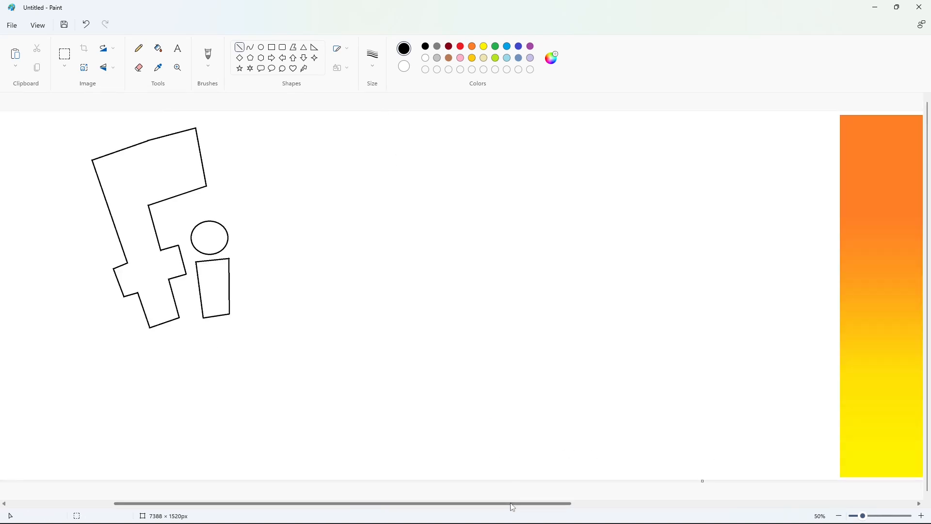
drag(512, 505, 374, 502)
click(250, 47)
drag(502, 221, 455, 268)
drag(466, 225, 468, 213)
drag(458, 225, 441, 236)
click(547, 245)
mouse_move(456, 269)
mouse_down()
mouse_move(466, 287)
mouse_move(445, 308)
mouse_move(461, 281)
mouse_move(471, 305)
mouse_up()
click(585, 280)
key(ctrl+z)
click(535, 290)
Step: Complete the S outline with straight end caps and curves along its right-hand side
click(239, 47)
mouse_move(502, 223)
mouse_down()
mouse_move(479, 265)
mouse_move(481, 244)
mouse_move(482, 301)
mouse_move(446, 332)
mouse_up()
click(251, 47)
click(475, 247)
click(530, 244)
mouse_move(463, 299)
mouse_down()
mouse_move(495, 291)
mouse_move(501, 337)
mouse_up()
click(239, 48)
drag(445, 308, 445, 332)
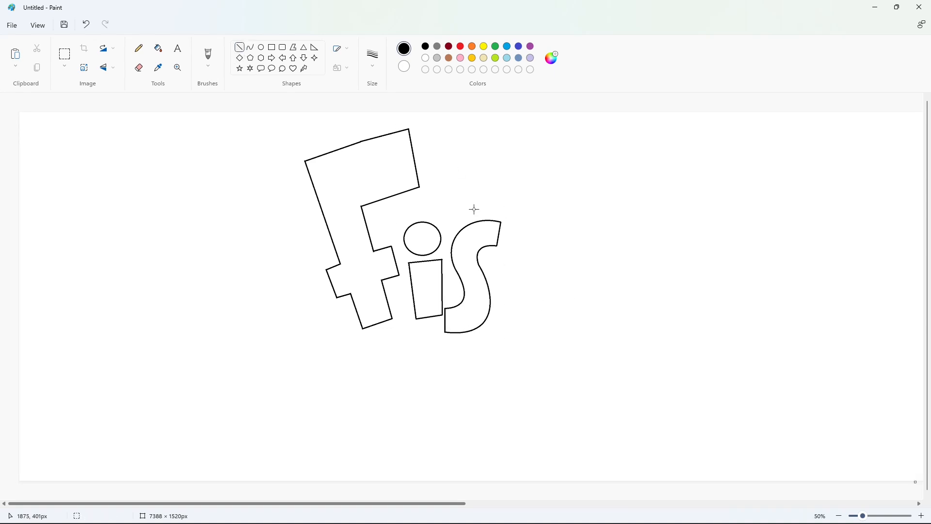
Step: Draw the tall left side, top edge and upper right side of a letter h with straight lines beside the S
drag(516, 199, 502, 317)
mouse_move(515, 182)
mouse_down()
mouse_move(552, 186)
mouse_move(529, 316)
mouse_move(539, 258)
mouse_up()
click(595, 243)
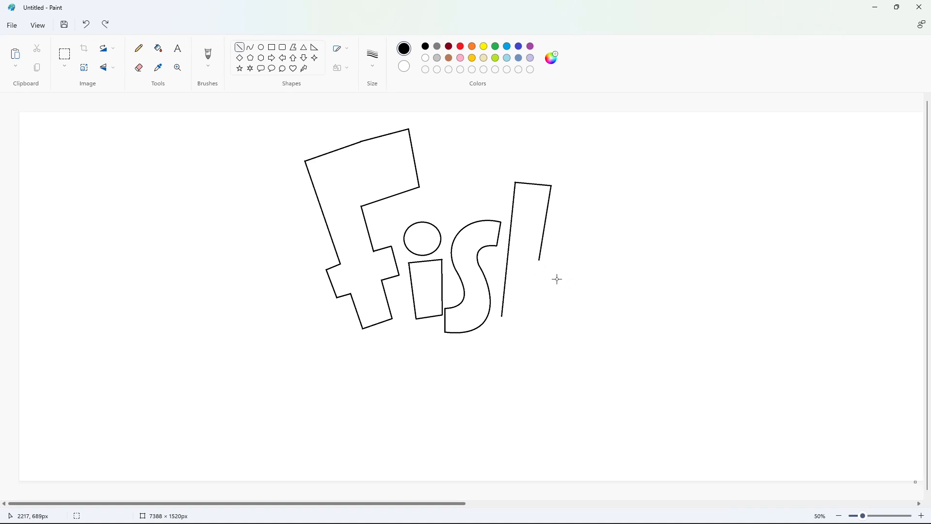
Step: Complete the h with a curved outer arch, straight feet and a curved inner arch
click(250, 48)
drag(540, 260, 584, 321)
mouse_move(561, 285)
mouse_down()
mouse_move(575, 250)
mouse_move(602, 257)
mouse_up()
click(240, 48)
drag(503, 315, 529, 320)
mouse_move(586, 325)
mouse_down()
mouse_move(558, 321)
mouse_move(530, 266)
mouse_move(576, 275)
mouse_up()
click(250, 47)
click(677, 287)
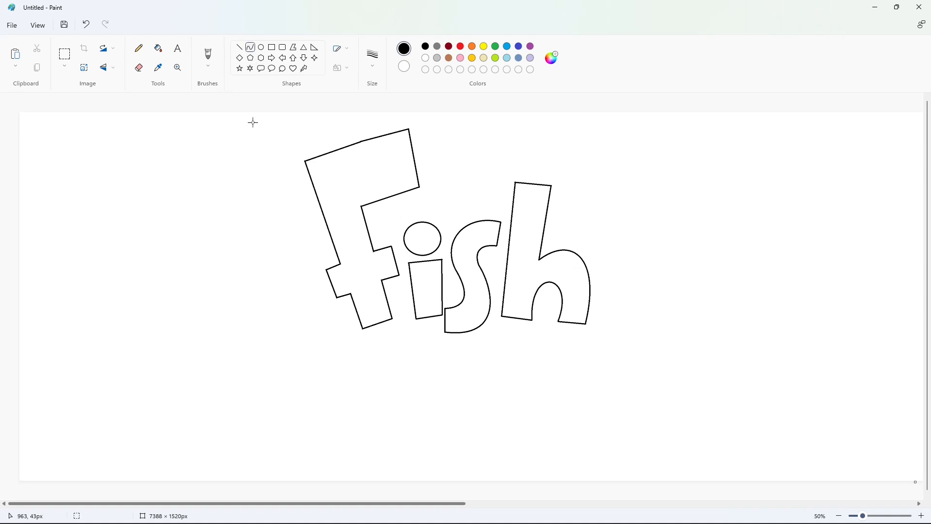
Step: Draw the slanted first upright of a block letter H below the F with straight black lines
click(240, 48)
drag(327, 342, 337, 437)
click(325, 343)
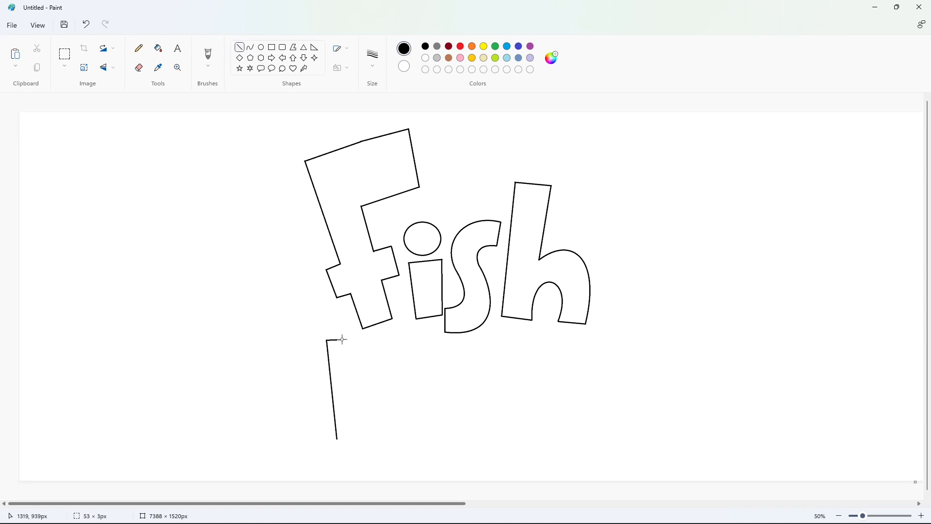
drag(357, 337, 366, 435)
click(358, 418)
click(385, 359)
Step: Draw the H's second upright beside the first as a closed four-sided outline
drag(379, 339, 384, 433)
click(404, 403)
mouse_move(379, 339)
mouse_down()
mouse_move(407, 339)
mouse_move(407, 435)
mouse_up()
click(450, 350)
click(436, 422)
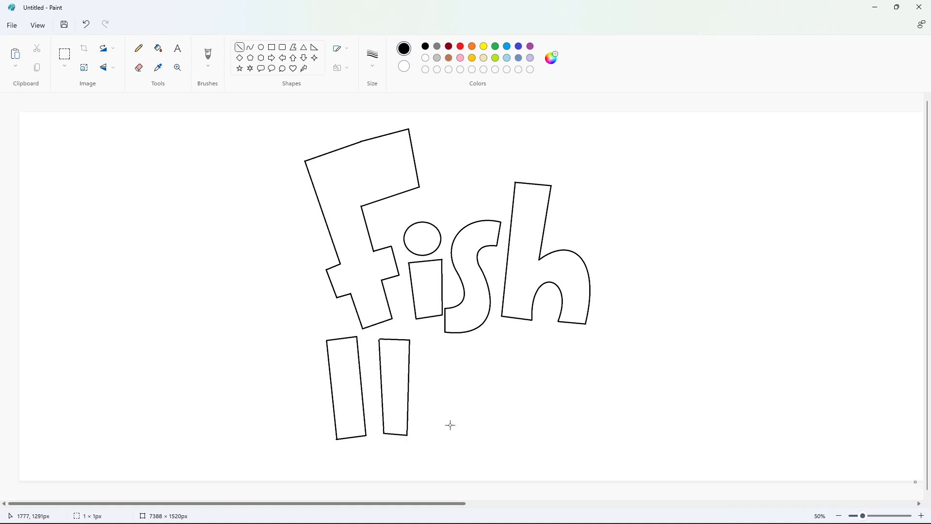
Step: Draw the upper and lower edges of the H's crossbar between the two uprights
mouse_move(362, 382)
mouse_down()
mouse_move(381, 382)
mouse_move(382, 404)
mouse_up()
click(420, 383)
click(414, 399)
Step: Remove the upright edges inside the H's crossbar by cutting them off and filling them with white
scroll(321, 460, up, 2)
scroll(323, 494, left, 3)
click(425, 58)
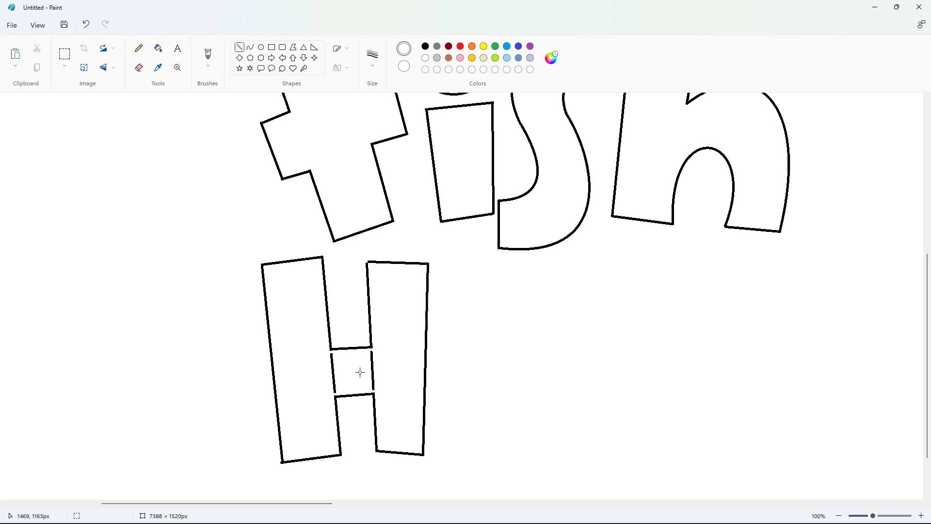
click(158, 48)
click(334, 371)
click(373, 371)
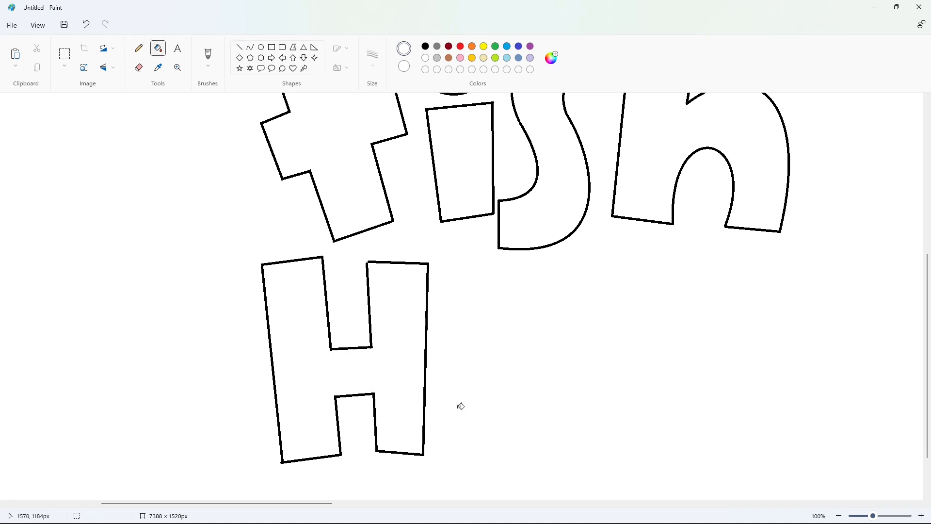
Step: Draw the first o beside the H with a black outer oval and an inner oval of about 53 × 75 px
click(838, 515)
drag(510, 504, 417, 503)
click(261, 47)
click(426, 46)
drag(414, 373, 457, 431)
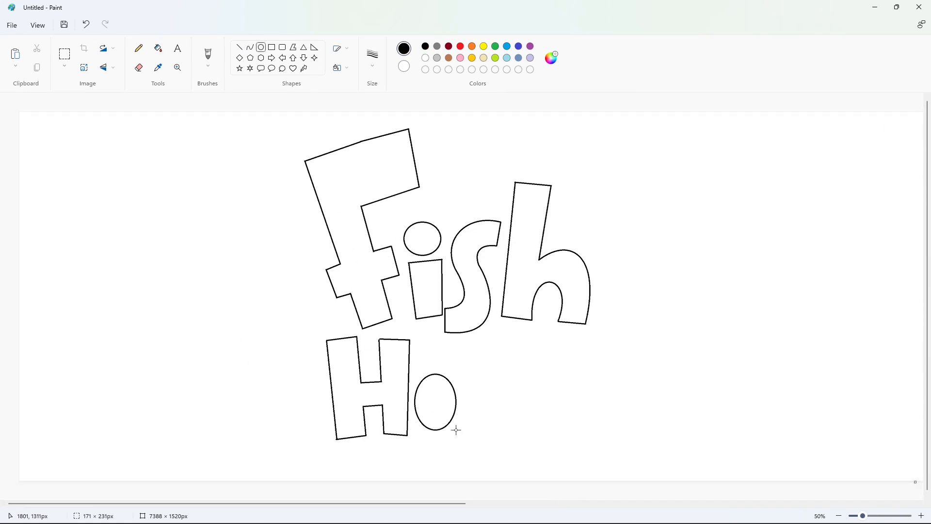
mouse_move(436, 374)
mouse_down()
mouse_move(409, 412)
mouse_move(459, 405)
mouse_move(438, 415)
mouse_up()
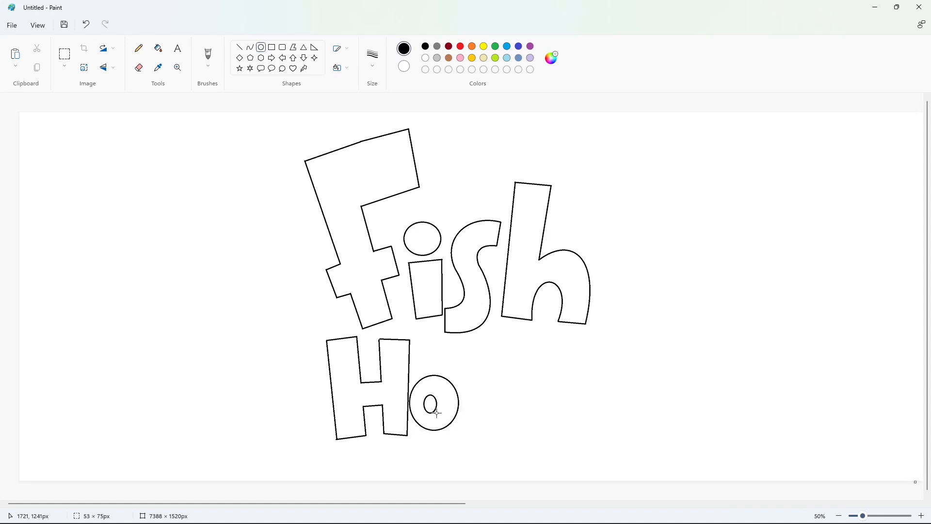
click(508, 409)
Step: Draw a second, slightly higher o with an outer and an inner oval beside the first one
drag(463, 350, 500, 405)
mouse_move(462, 379)
mouse_down()
mouse_move(457, 392)
mouse_move(507, 383)
mouse_move(493, 387)
mouse_up()
click(528, 389)
click(528, 397)
Step: Draw a block letter k with straight lines beside the second o, including its upright and both diagonal arms
click(240, 48)
drag(511, 331, 508, 436)
click(536, 404)
drag(510, 332, 532, 386)
click(553, 382)
drag(509, 435, 531, 436)
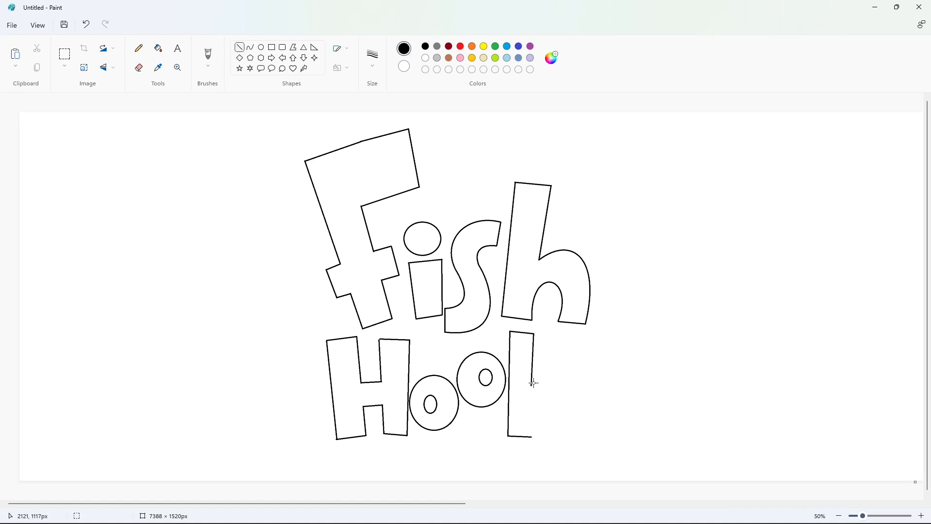
mouse_move(531, 386)
mouse_down()
mouse_move(545, 366)
mouse_move(584, 372)
mouse_move(551, 367)
mouse_move(566, 386)
mouse_move(540, 404)
mouse_up()
mouse_move(532, 435)
mouse_down()
mouse_move(530, 416)
mouse_move(562, 423)
mouse_move(548, 439)
mouse_move(531, 417)
mouse_up()
Step: Draw the upper and lower left-hand curves of a final letter s beside the k with the Curve tool
click(250, 47)
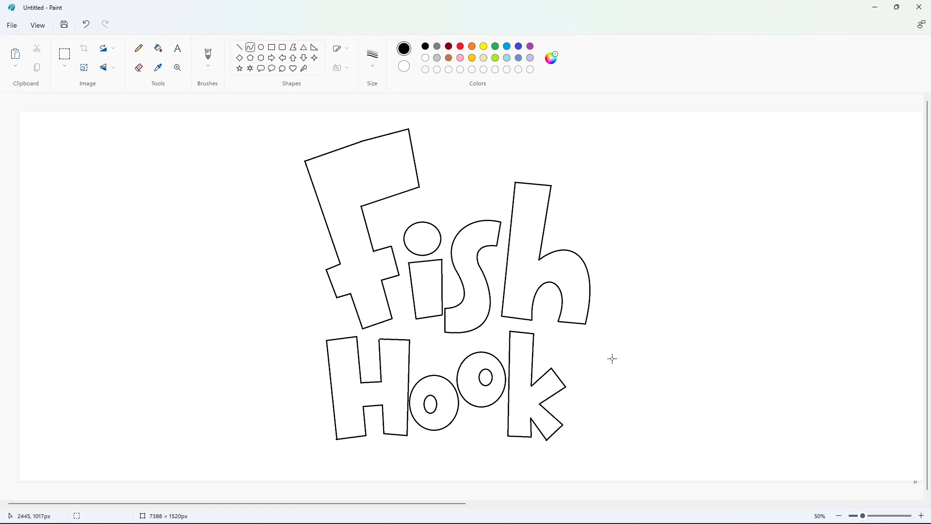
mouse_move(614, 358)
mouse_down()
mouse_move(566, 385)
mouse_move(583, 344)
mouse_move(557, 367)
mouse_move(568, 425)
mouse_up()
click(664, 370)
drag(569, 403, 584, 417)
click(588, 423)
click(646, 416)
Step: Complete the final s with straight end caps and curves along its right-hand side
click(240, 48)
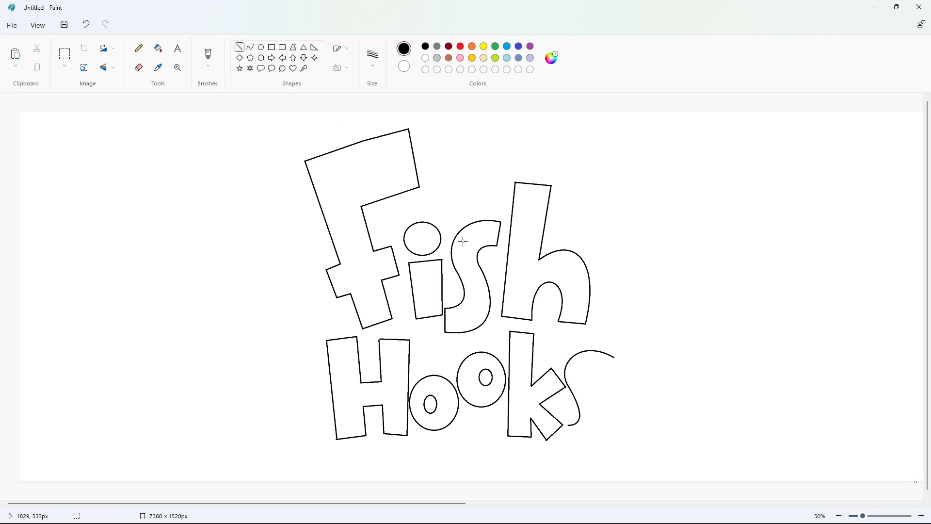
drag(610, 361, 602, 378)
click(636, 373)
click(250, 47)
mouse_move(602, 377)
mouse_down()
mouse_move(593, 389)
mouse_move(592, 372)
mouse_move(583, 382)
mouse_move(570, 449)
mouse_up()
click(654, 387)
drag(582, 418, 613, 450)
click(664, 426)
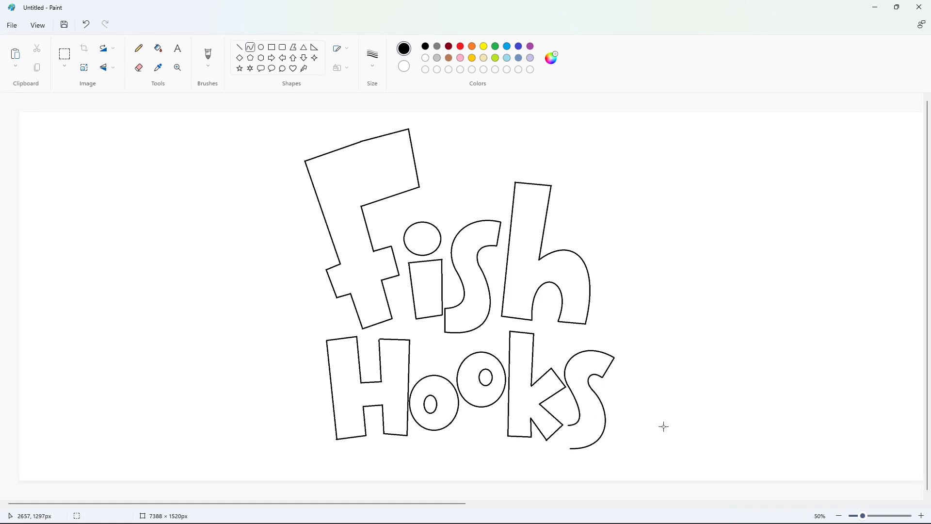
click(239, 47)
drag(567, 425, 570, 447)
Step: Fill all the letters of Fish Hooks with purple, leaving the centres of the o's white
click(158, 48)
click(530, 46)
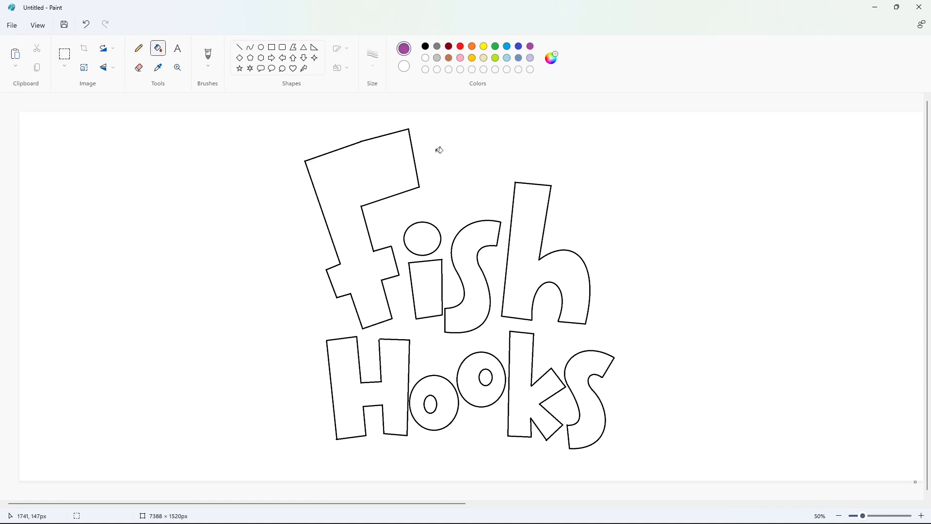
click(360, 177)
click(516, 215)
click(489, 234)
click(419, 236)
click(383, 363)
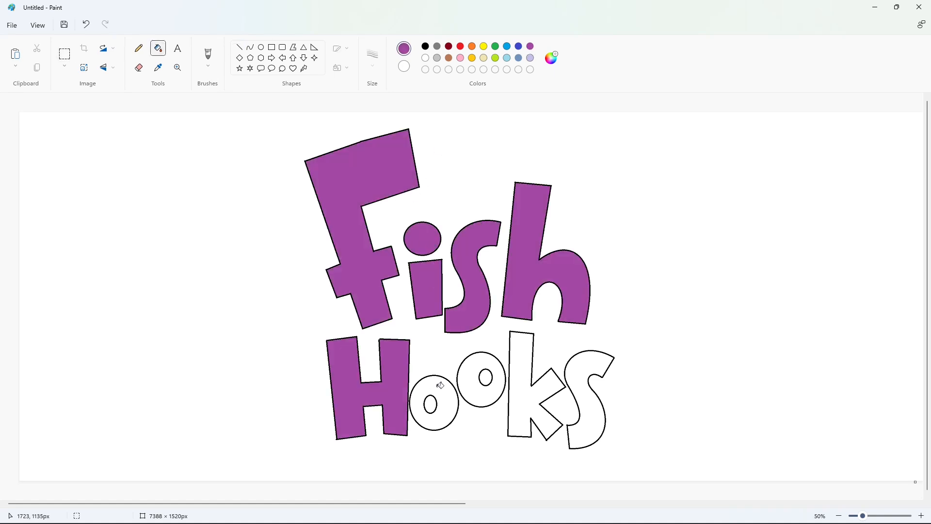
click(440, 386)
click(467, 378)
click(521, 388)
click(576, 383)
Step: Copy the entire purple Fish Hooks lettering with a rectangular selection
click(65, 54)
drag(169, 117, 714, 497)
click(775, 428)
Step: Fill all the letters of the original Fish Hooks lettering with black
click(158, 48)
click(425, 46)
click(383, 160)
click(425, 290)
click(473, 301)
click(522, 252)
click(344, 388)
click(444, 415)
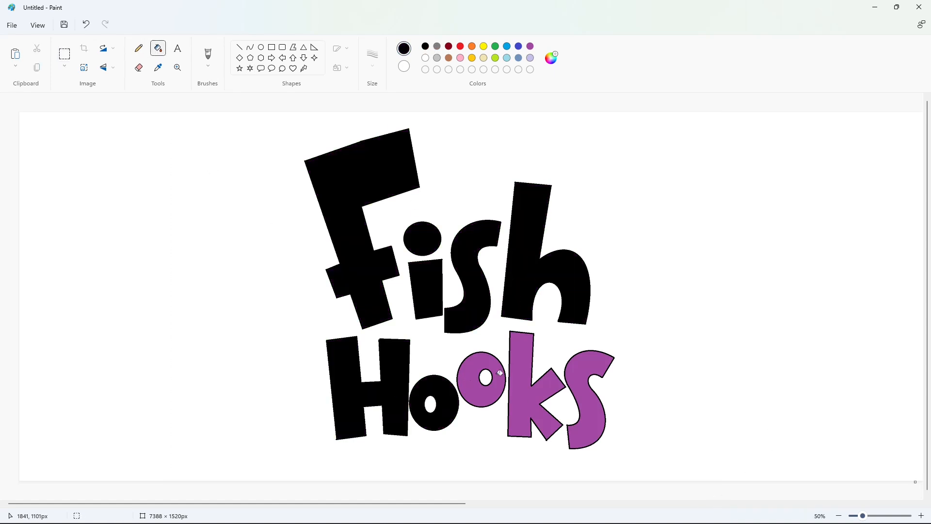
click(518, 383)
click(583, 389)
Step: Paste the purple lettering with a transparent selection and place it over the black letters
key(ctrl+v)
click(64, 66)
click(67, 146)
drag(301, 311, 451, 300)
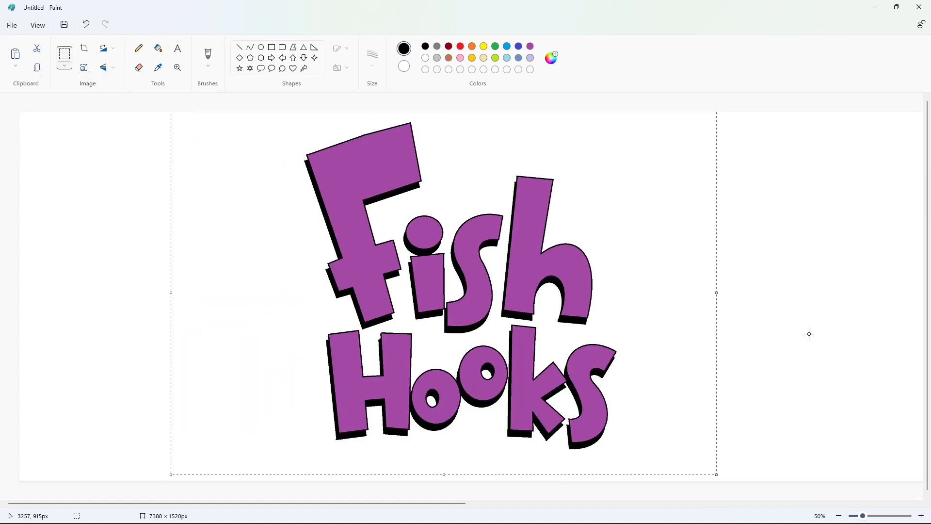
Step: Nudge the purple lettering until the black letters form a thin shadow along its left and lower edges
key(Down)
key(Down)
key(Down)
key(Down)
key(Down)
key(Down)
key(Down)
key(Right)
key(Right)
key(Down)
key(Down)
key(Down)
key(Down)
key(Down)
key(Right)
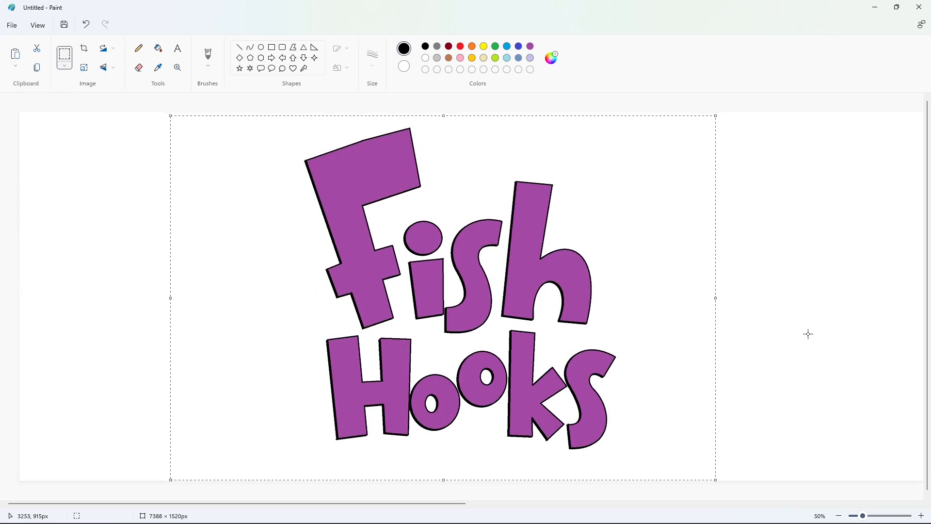
key(Right)
key(Right)
key(Up)
key(Up)
key(Up)
key(Right)
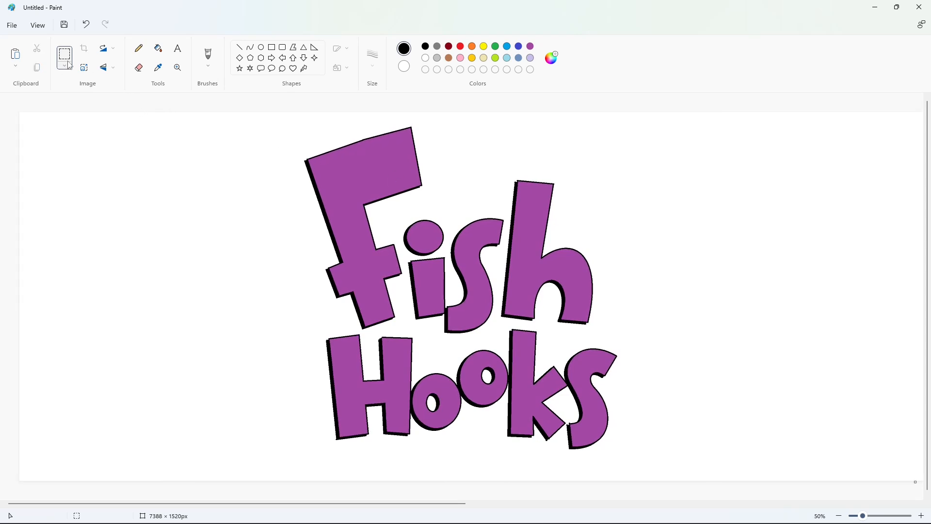
Step: Fill the purple faces of all the Fish Hooks letters with white
click(158, 48)
click(426, 58)
click(384, 165)
click(427, 288)
click(472, 272)
click(529, 242)
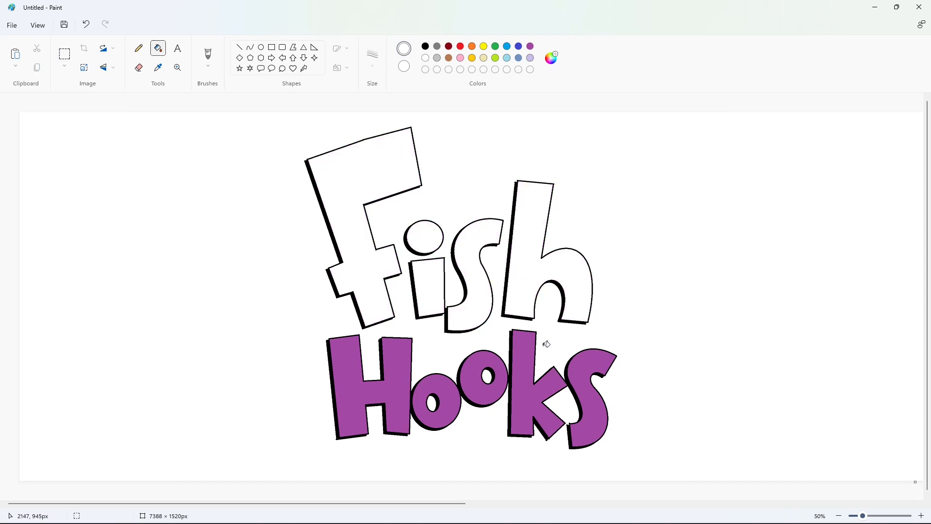
click(590, 403)
click(547, 362)
click(451, 380)
click(451, 380)
Step: Try a purple rectangle around the entire title, filling its background and the centres of the o's with purple
click(271, 47)
click(530, 46)
drag(159, 114, 800, 482)
click(158, 48)
click(239, 204)
click(434, 402)
click(490, 375)
Step: Try selecting the purple title panel, then undo the selection changes, the purple fills and the rectangle
click(65, 54)
drag(160, 114, 797, 477)
click(802, 479)
drag(413, 503, 865, 504)
drag(681, 503, 217, 465)
click(158, 48)
click(489, 374)
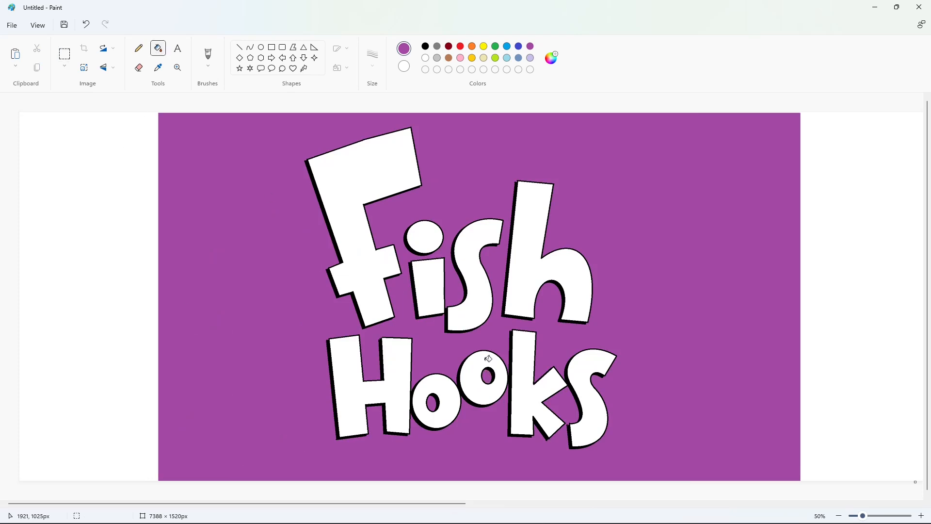
key(ctrl+z)
key(ctrl+z)
key(ctrl+z)
Step: Select the word Hooks and place a copy of it to the left of the original on the canvas
click(68, 53)
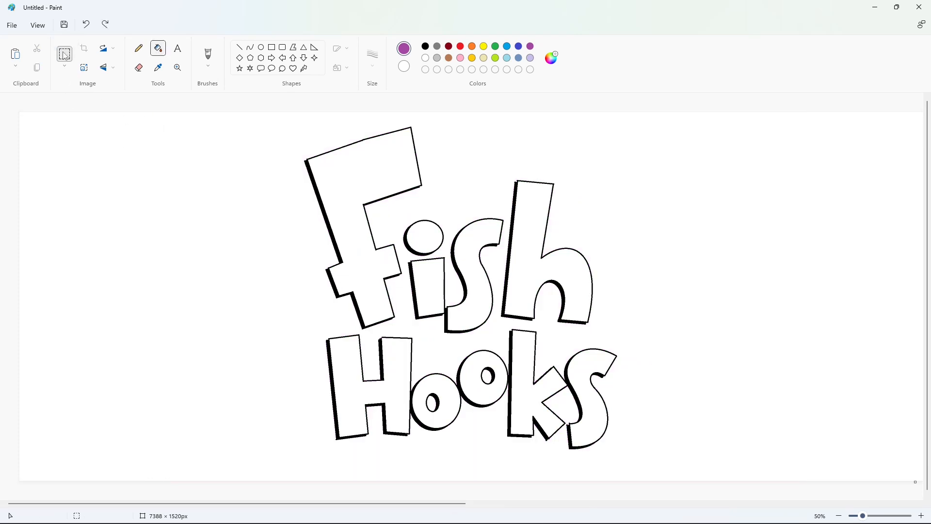
drag(648, 323, 300, 465)
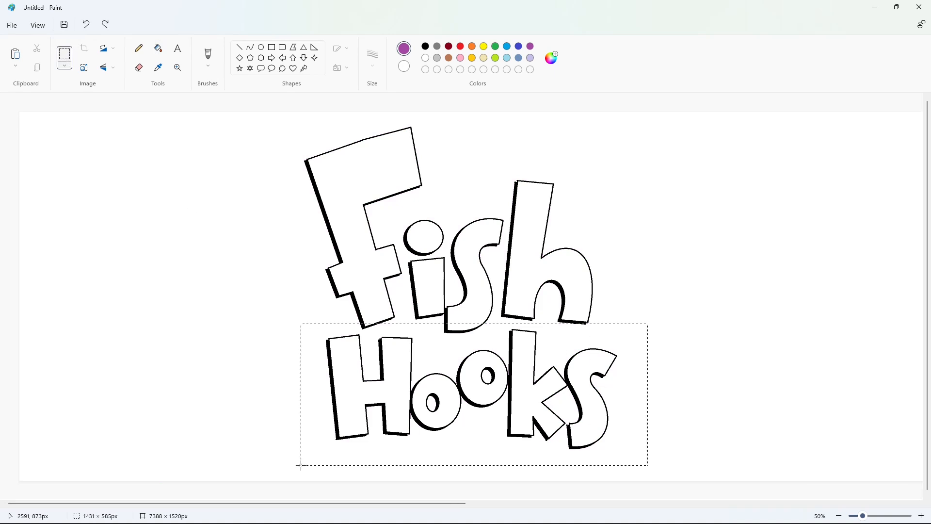
drag(489, 466, 207, 256)
drag(216, 192, 205, 412)
click(653, 316)
Step: Remove the stray black fragments of Fish above the copied Hooks by filling them with white and erasing
click(156, 47)
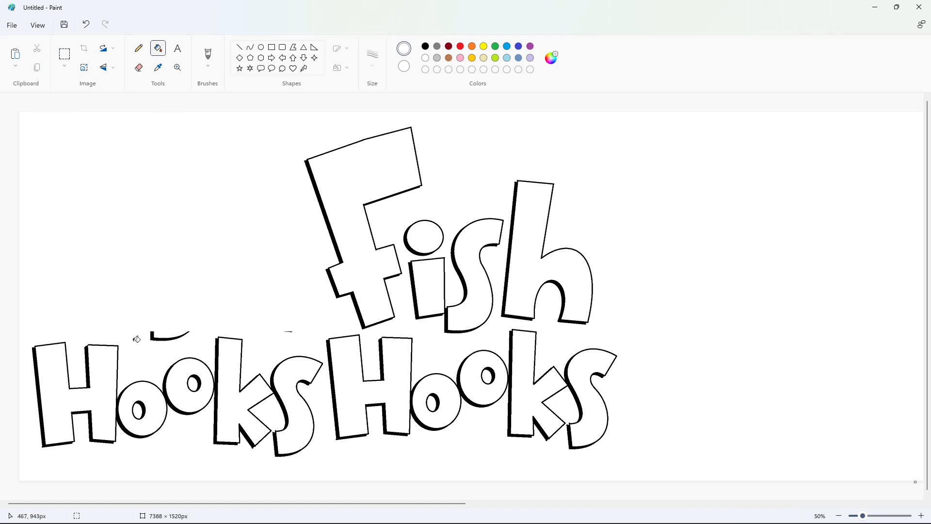
click(157, 335)
click(139, 67)
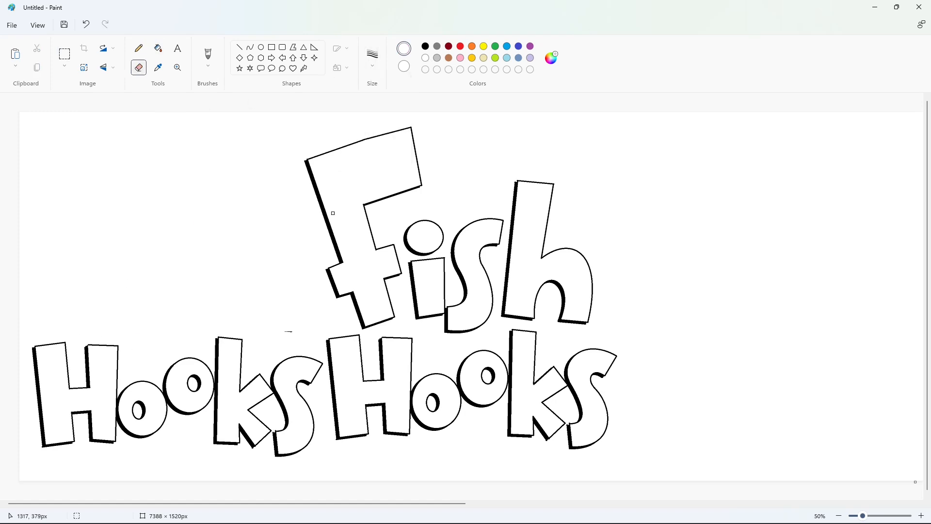
Step: Remove the original Hooks below Fish by filling its letters with black and the merged shapes with white
click(158, 48)
click(425, 46)
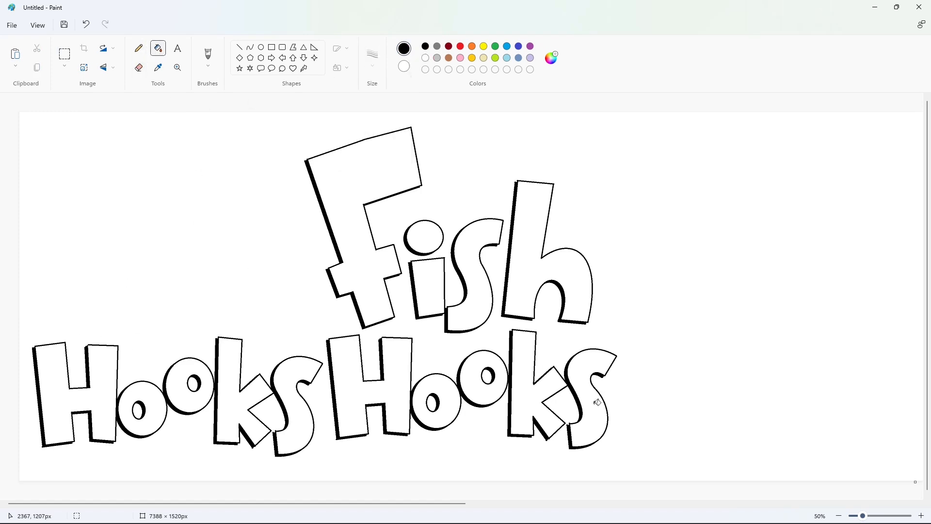
click(592, 402)
click(533, 389)
click(478, 371)
click(400, 356)
click(425, 58)
click(395, 363)
click(435, 395)
Step: Draw a purple rectangle enclosing only the word Fish, redrawing it once, and fill its background with purple
click(272, 47)
click(530, 46)
drag(212, 113, 657, 335)
key(ctrl+z)
drag(660, 113, 251, 350)
click(158, 48)
click(280, 220)
Step: Select the purple-backed Fish, overlay it transparently on the orange-to-yellow gradient, capture the combined lettering, and undo the overlay on the gradient
click(64, 54)
drag(252, 113, 656, 350)
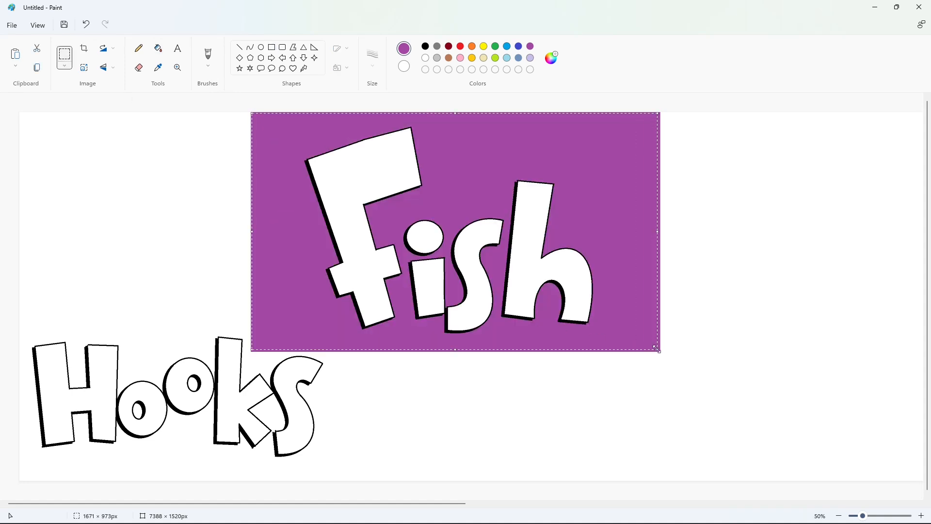
drag(417, 504, 870, 506)
key(ctrl+v)
drag(198, 214, 444, 311)
click(112, 220)
drag(264, 208, 666, 440)
click(759, 422)
key(ctrl+z)
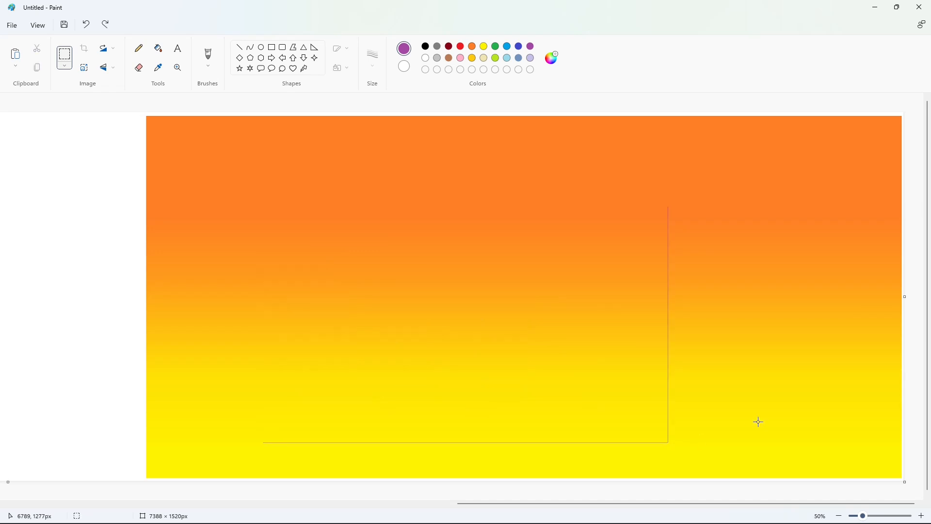
Step: Remove the purple frame and the uncolored Fish letters from the canvas by filling them with white
drag(596, 503, 169, 483)
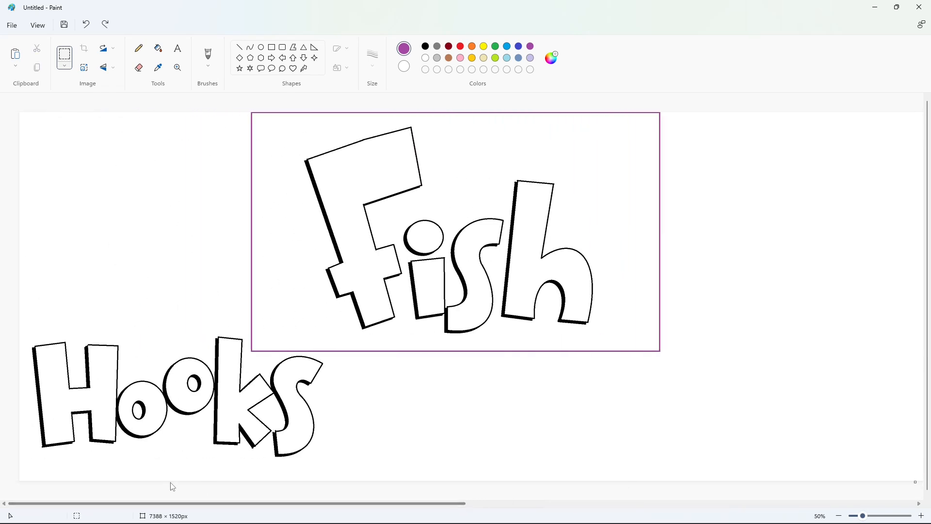
click(158, 48)
click(426, 58)
click(417, 261)
click(405, 245)
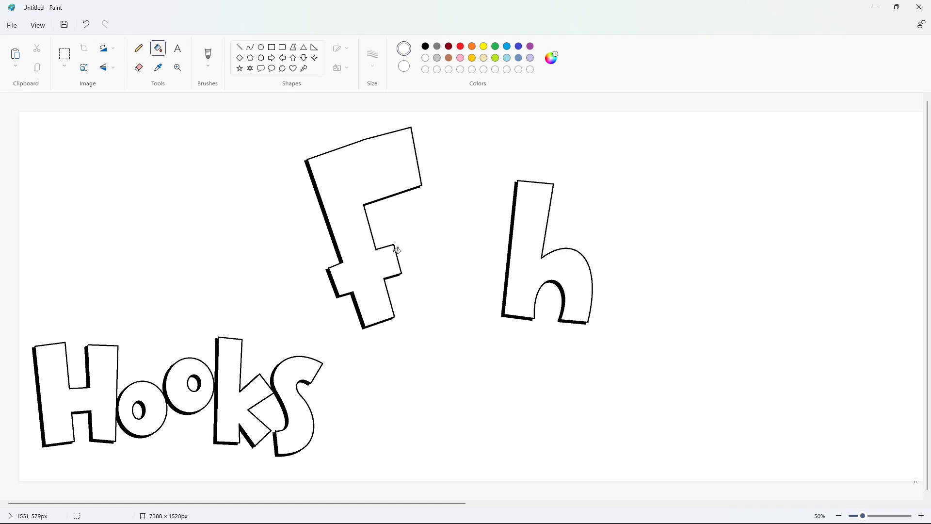
click(401, 250)
click(511, 241)
Step: Paste the gradient-filled Fish to the right of Hooks and replace its purple background and enclosed gaps with white
key(ctrl+v)
drag(171, 220, 498, 228)
click(158, 48)
click(371, 238)
Step: Draw a purple rectangle around the word Hooks and fill the background inside it with purple
key(s)
click(530, 46)
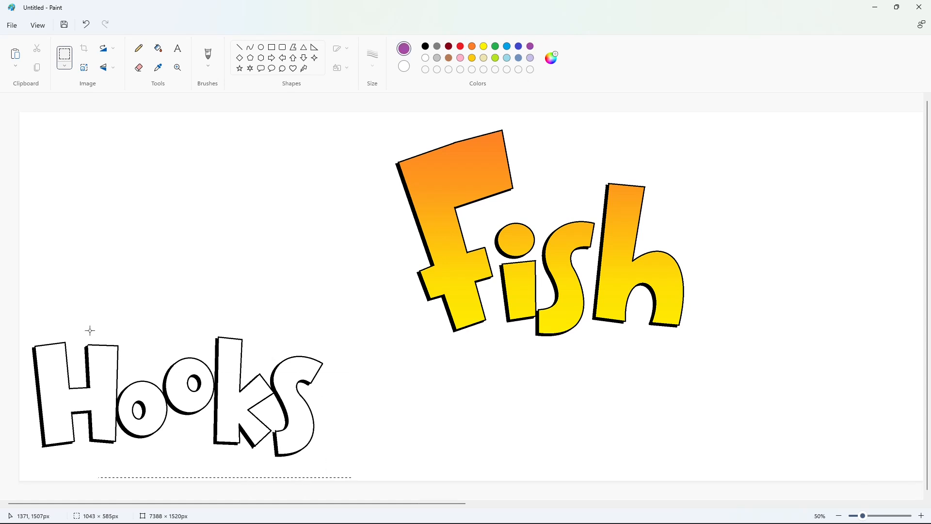
click(272, 47)
mouse_move(357, 478)
mouse_down()
mouse_move(21, 222)
mouse_move(19, 211)
mouse_up()
click(157, 48)
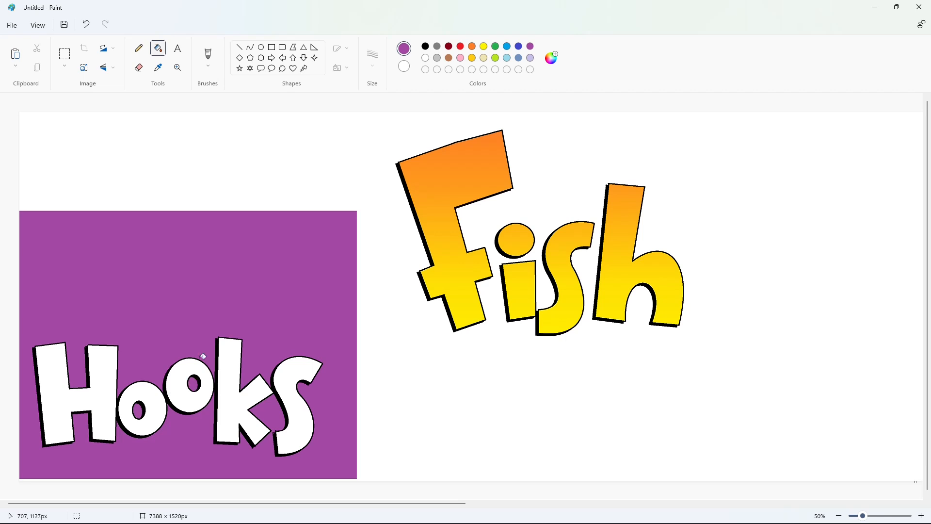
Step: Overlay the purple-backed Hooks transparently on the middle of the gradient and capture the gradient-filled lettering
click(64, 54)
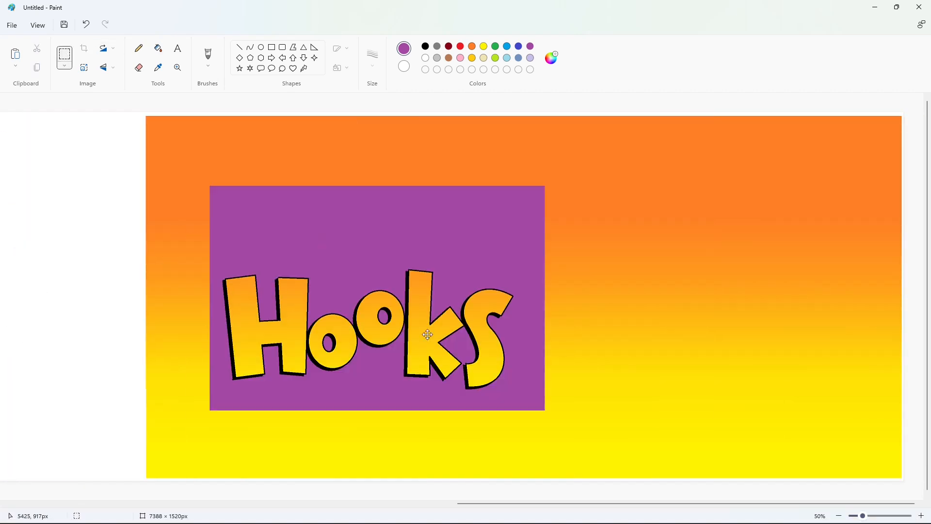
drag(427, 334, 463, 328)
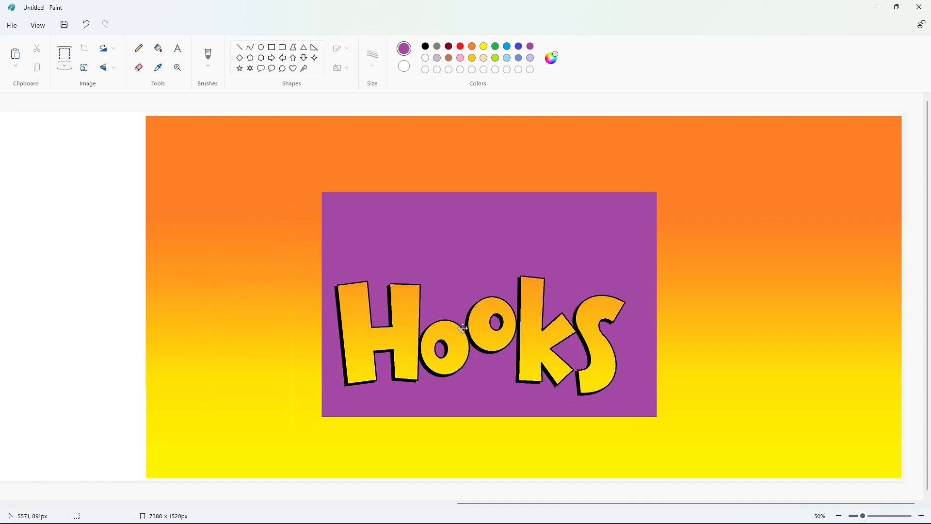
mouse_move(517, 504)
mouse_down()
mouse_move(272, 482)
mouse_move(518, 514)
mouse_up()
click(201, 281)
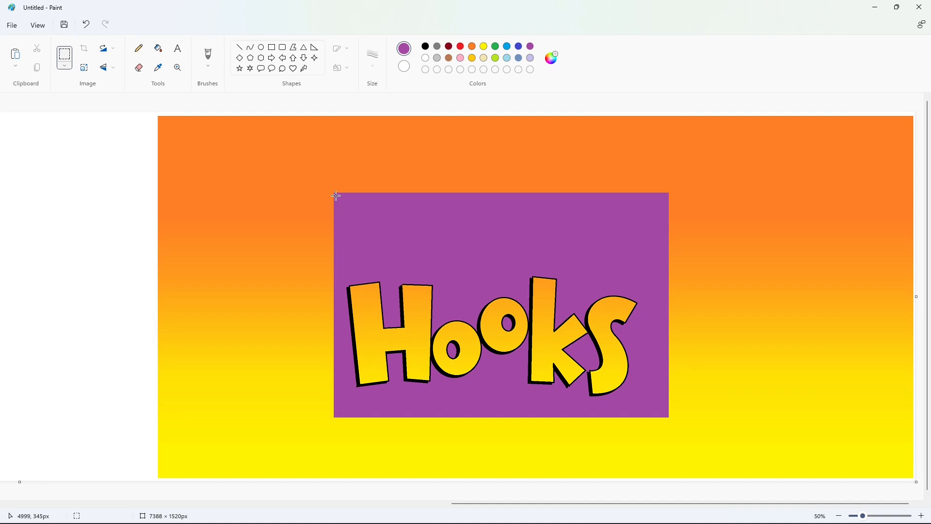
Step: Remove the uncolored Hooks and its purple background from the canvas by filling them with white
drag(625, 503, 278, 506)
click(158, 48)
click(425, 57)
click(289, 248)
click(89, 367)
click(139, 402)
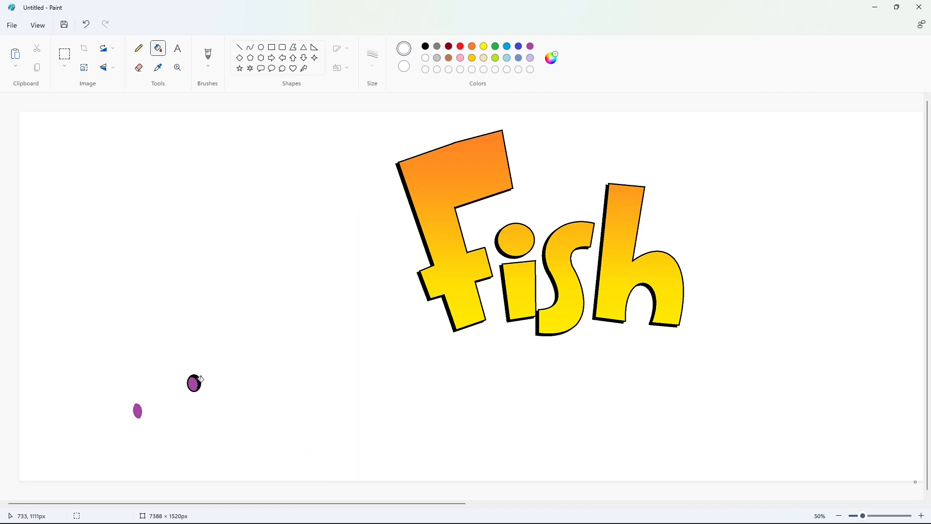
Step: Paste the gradient-filled Hooks to the left of Fish and fill its purple background and letter holes with white
key(ctrl+v)
drag(222, 145, 227, 162)
click(158, 48)
click(193, 213)
Step: Undo the temporary placement of Hooks and place the cleaned gradient lettering directly beneath Fish
click(65, 53)
key(ctrl+z)
key(ctrl+z)
key(ctrl+z)
key(ctrl+z)
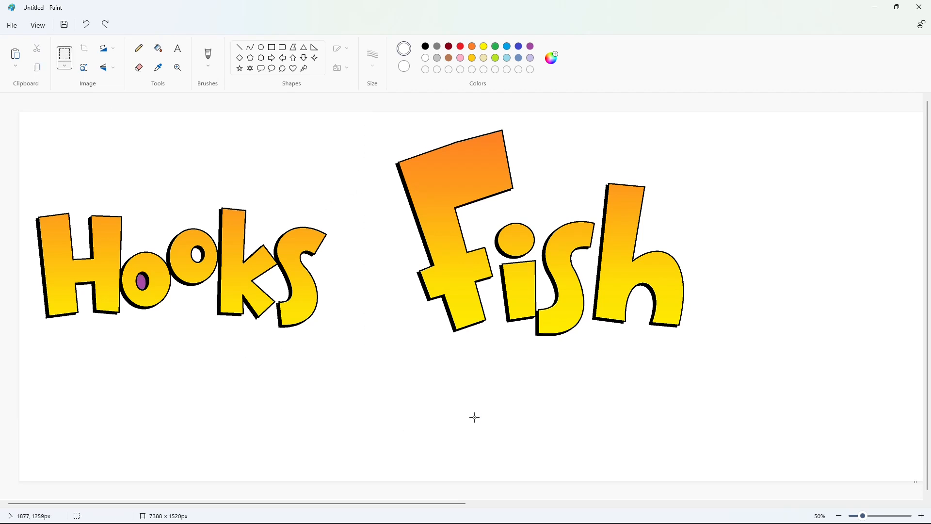
drag(392, 504, 453, 508)
key(ctrl+v)
drag(209, 276, 429, 383)
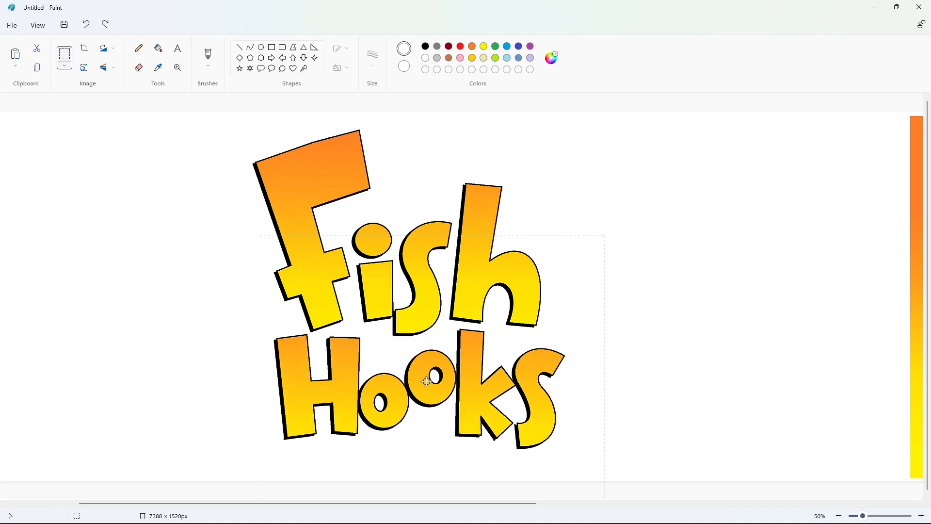
click(609, 415)
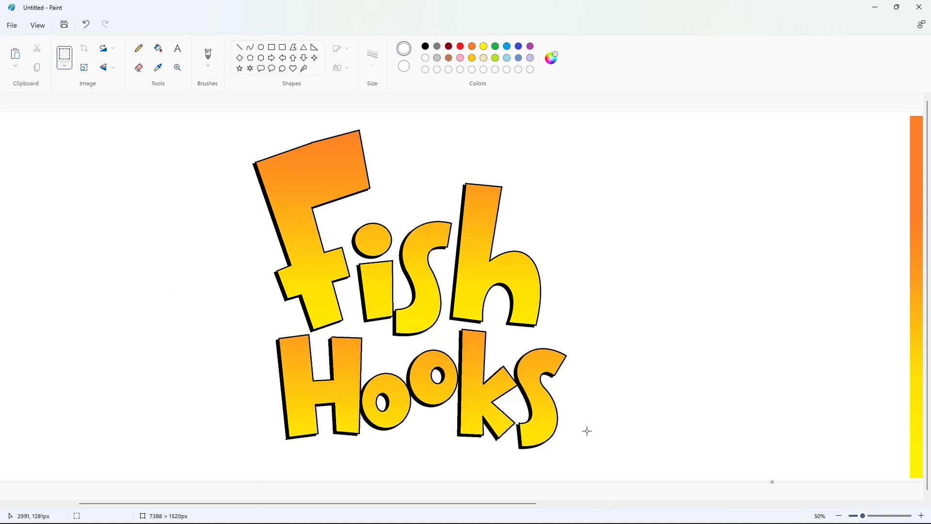
Step: Reduce the canvas width to 3678 px, cutting off the orange-to-yellow gradient
drag(492, 504, 807, 512)
click(839, 516)
drag(913, 204, 377, 252)
click(921, 515)
drag(743, 296, 912, 309)
Step: Select the whole Fish Hooks title and reposition it in the middle of the canvas
drag(206, 117, 817, 479)
click(272, 47)
click(347, 69)
click(342, 108)
drag(342, 125, 804, 460)
key(ctrl+v)
drag(346, 281, 449, 294)
Step: Add the text Disney in black Waltograph above the Fish lettering
click(177, 48)
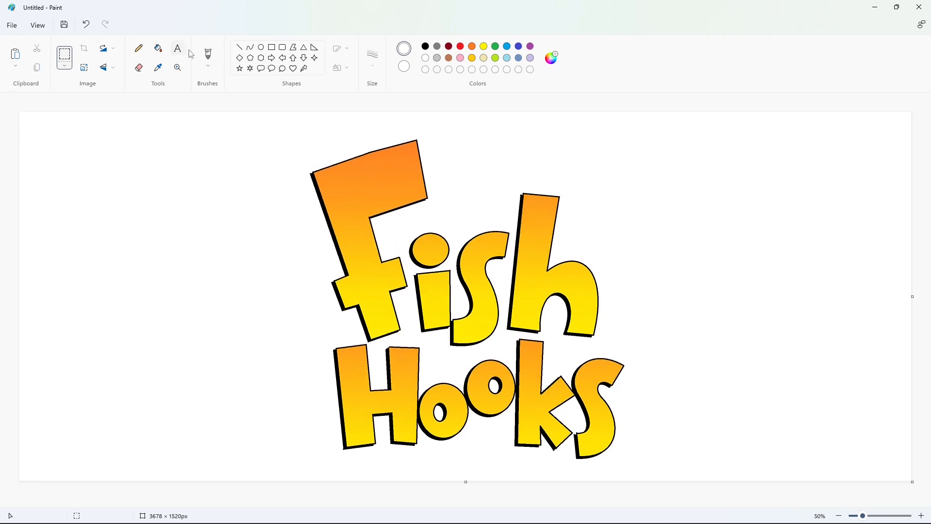
click(425, 47)
click(413, 105)
click(413, 107)
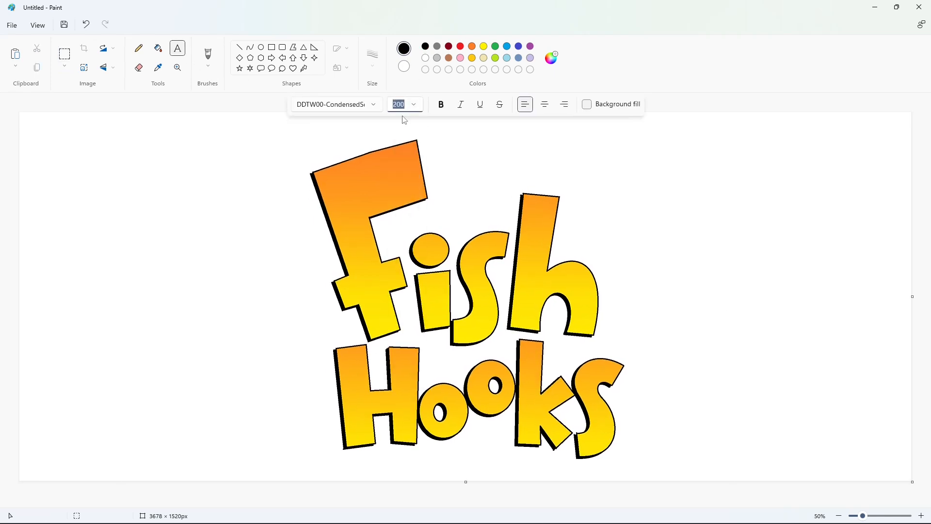
click(374, 104)
scroll(322, 208, down, 10)
scroll(338, 221, down, 15)
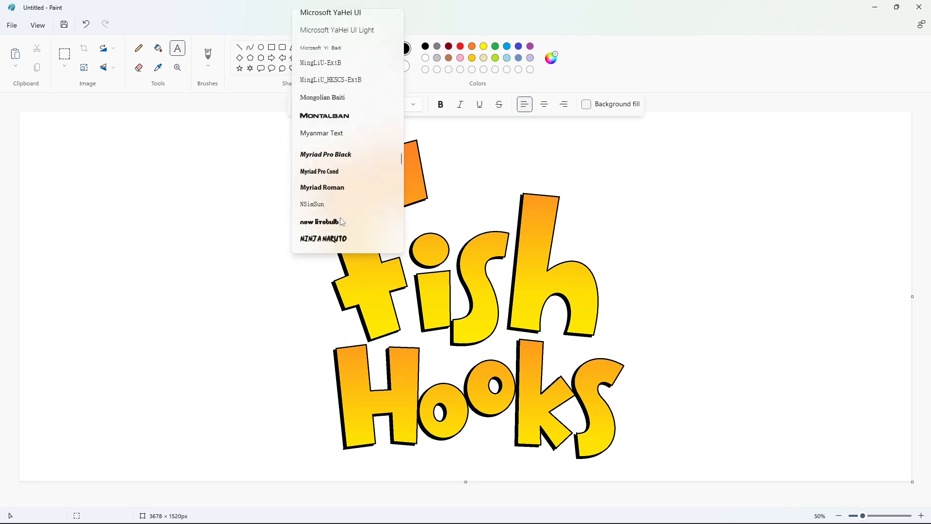
scroll(342, 222, down, 2)
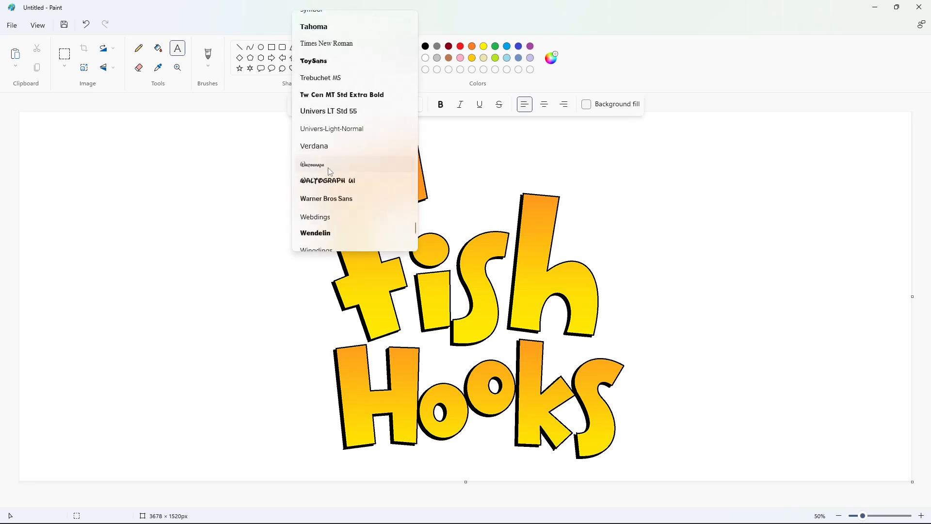
click(317, 162)
click(457, 132)
text(Disney)
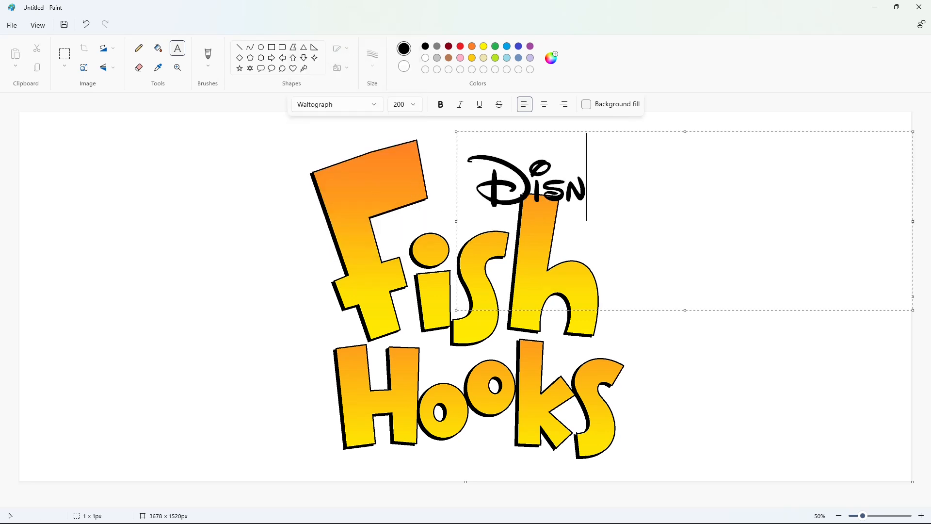
Step: Set the Disney text size to 95 after trying 100, and place it between the tops of the F and the h
key(ctrl+a)
click(415, 109)
text(100)
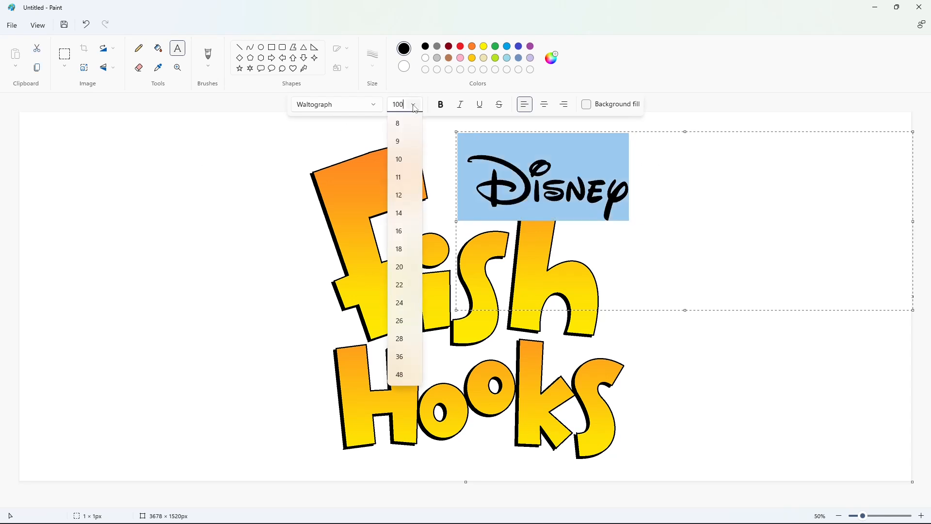
key(Return)
drag(454, 129, 433, 142)
click(413, 104)
text(95)
key(Return)
click(374, 161)
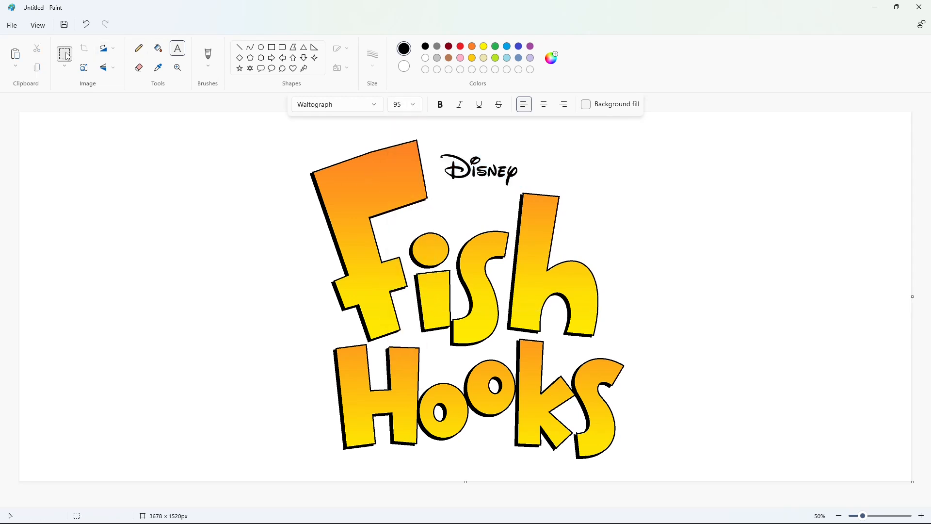
Step: Select the word Disney and move it slightly lower into the gap between the F and the h
drag(531, 187, 532, 189)
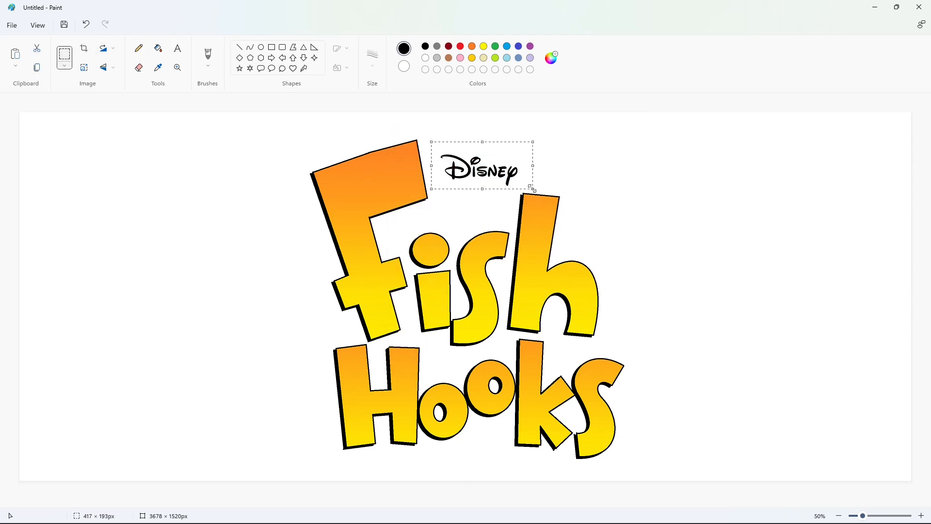
key(ctrl+x)
key(ctrl+v)
drag(89, 144, 479, 190)
key(Escape)
click(539, 131)
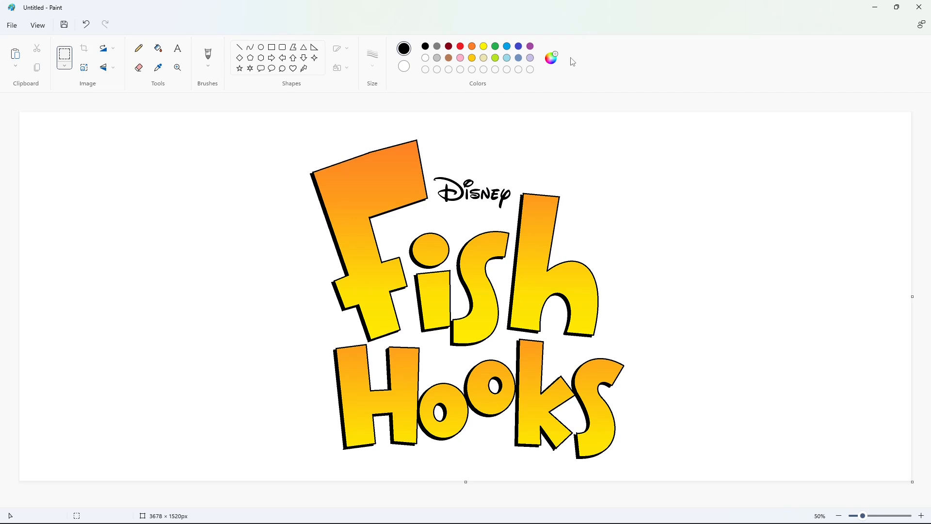